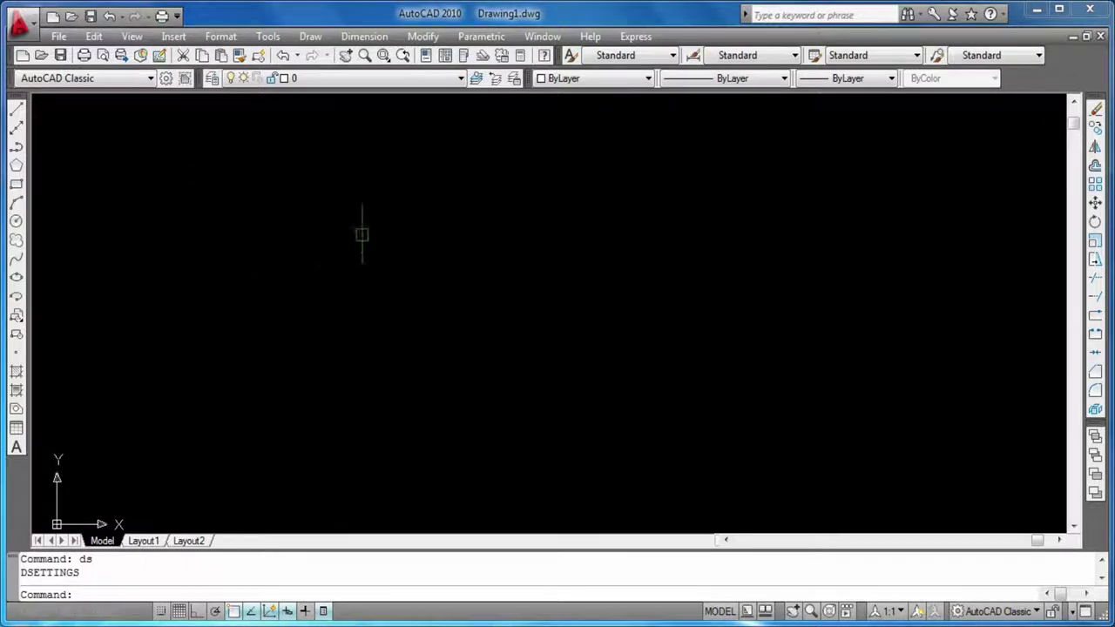
Draw a trial 94-unit line.
text(l)
key(Return)
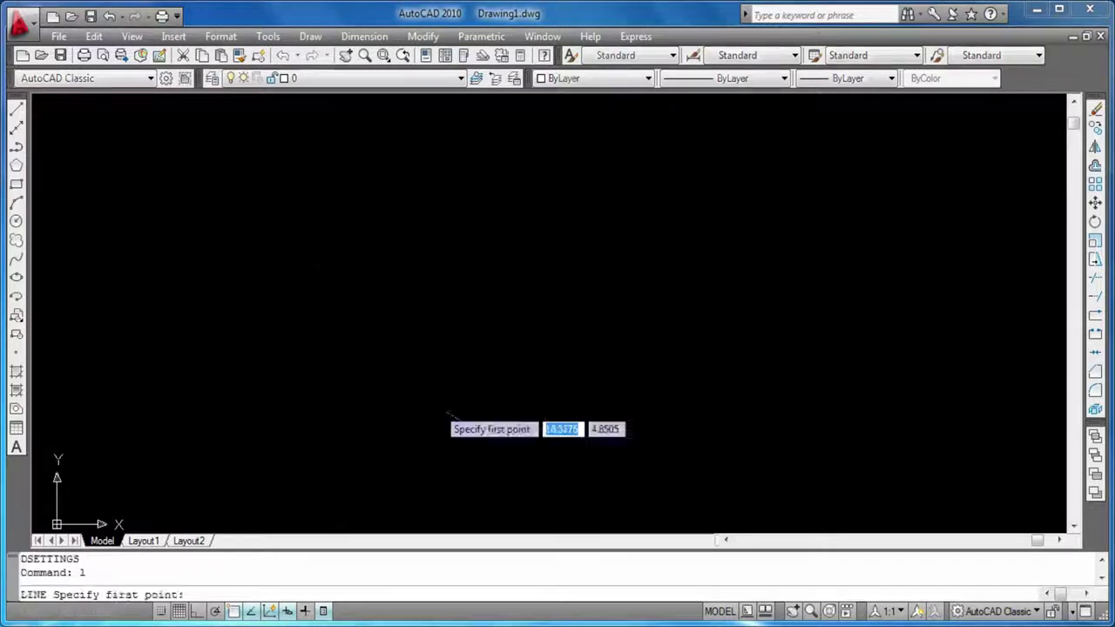
click(438, 407)
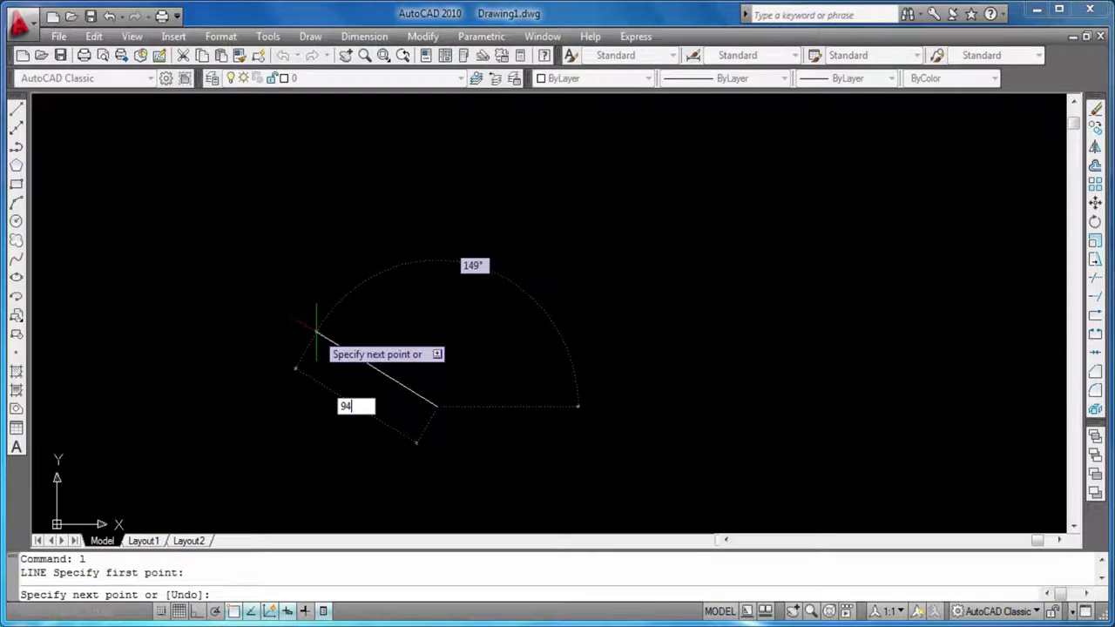
key(Return)
scroll(361, 358, down, 1)
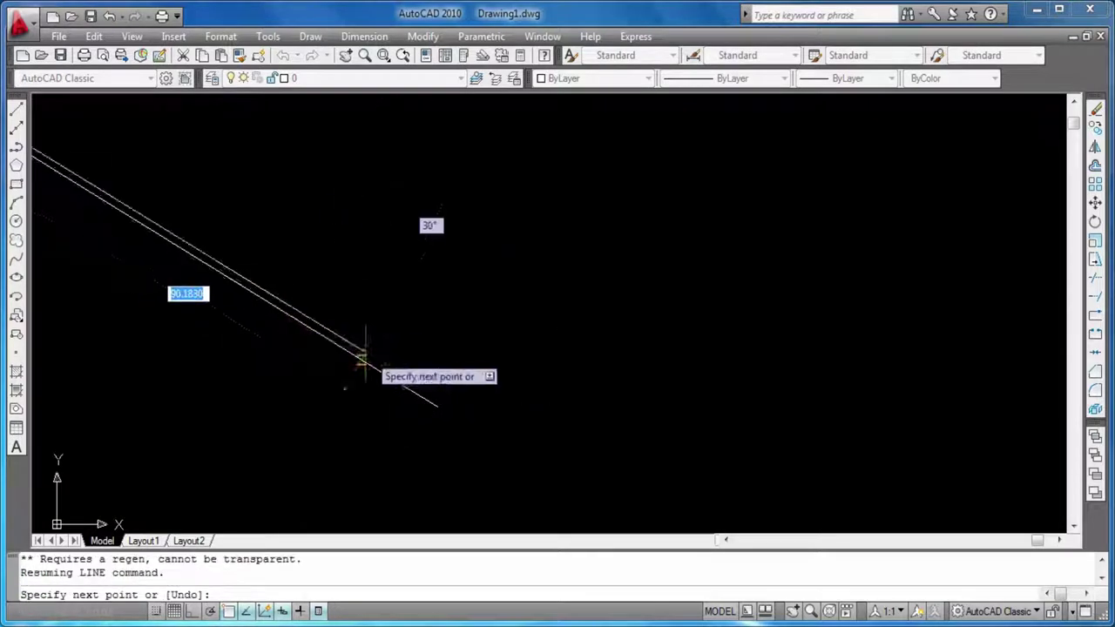
key(Escape)
Zoom to show the whole drawing and erase the trial line.
scroll(349, 357, up, 1)
scroll(386, 386, down, 2)
middle_drag(165, 261, 323, 263)
text(z)
key(Return)
text(a)
key(Return)
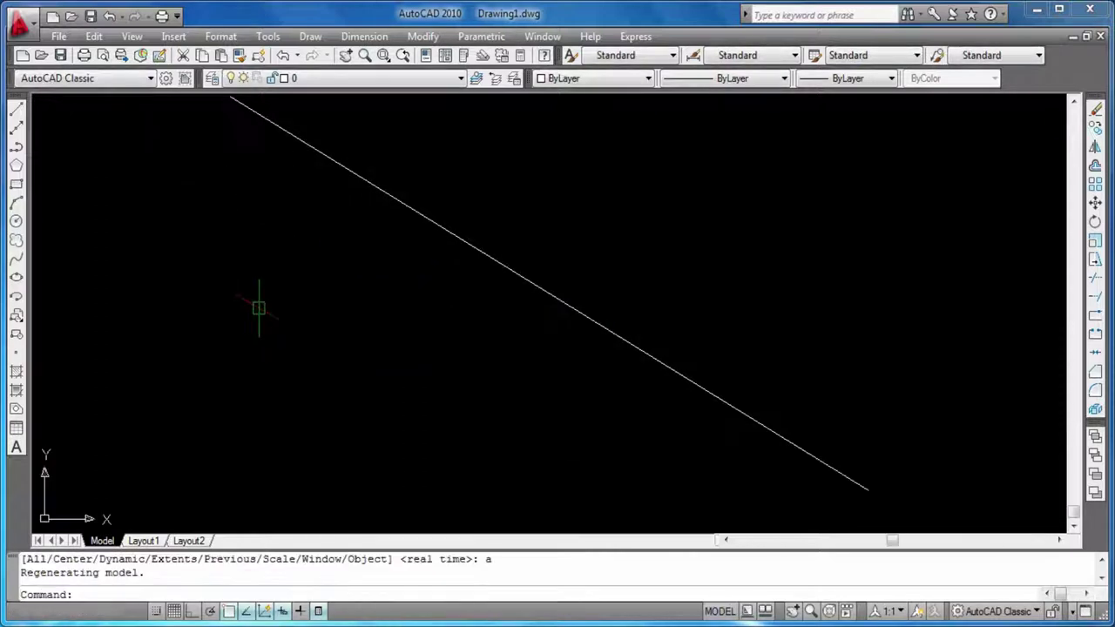
scroll(344, 357, down, 5)
middle_drag(344, 357, 240, 376)
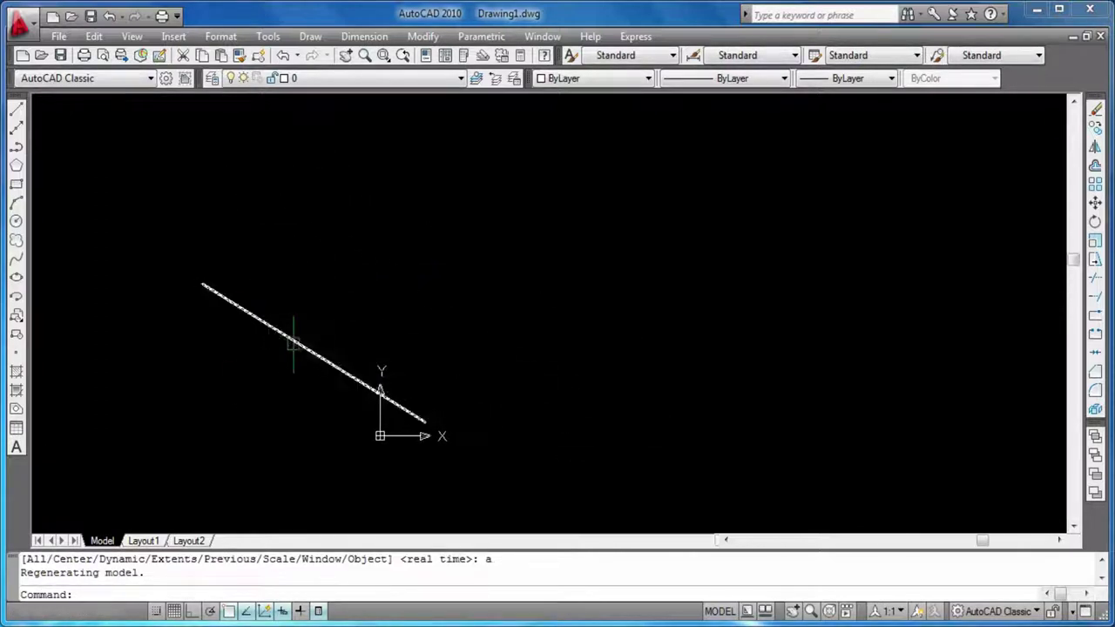
click(297, 343)
key(Delete)
middle_drag(714, 397, 396, 364)
Draw the block outline's first 94-unit sloping edge from a starting corner.
text(l)
key(Return)
click(589, 416)
key(Return)
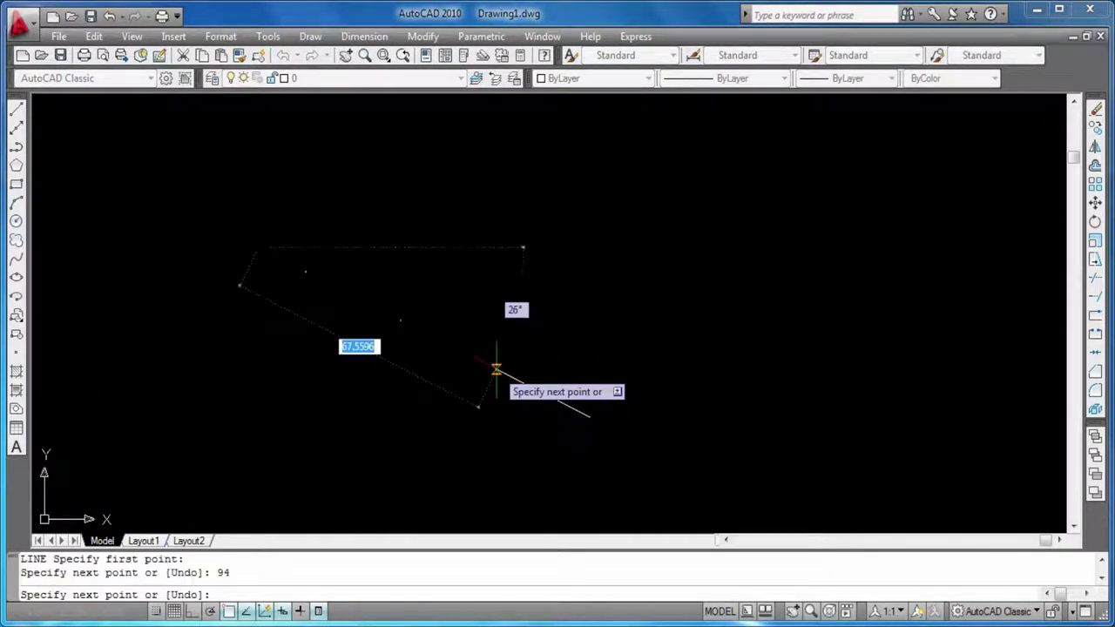
key(Return)
With Ortho on, draw a 48-unit vertical edge, then a 48-unit edge on the Right isoplane.
middle_drag(266, 323, 248, 419)
key(Return)
click(240, 345)
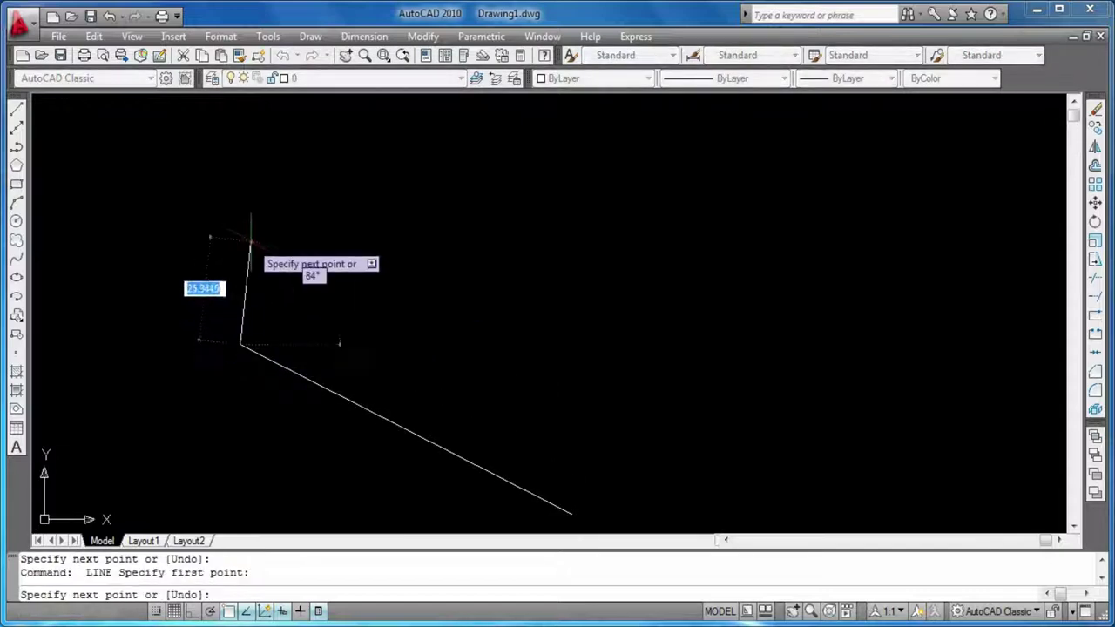
key(F8)
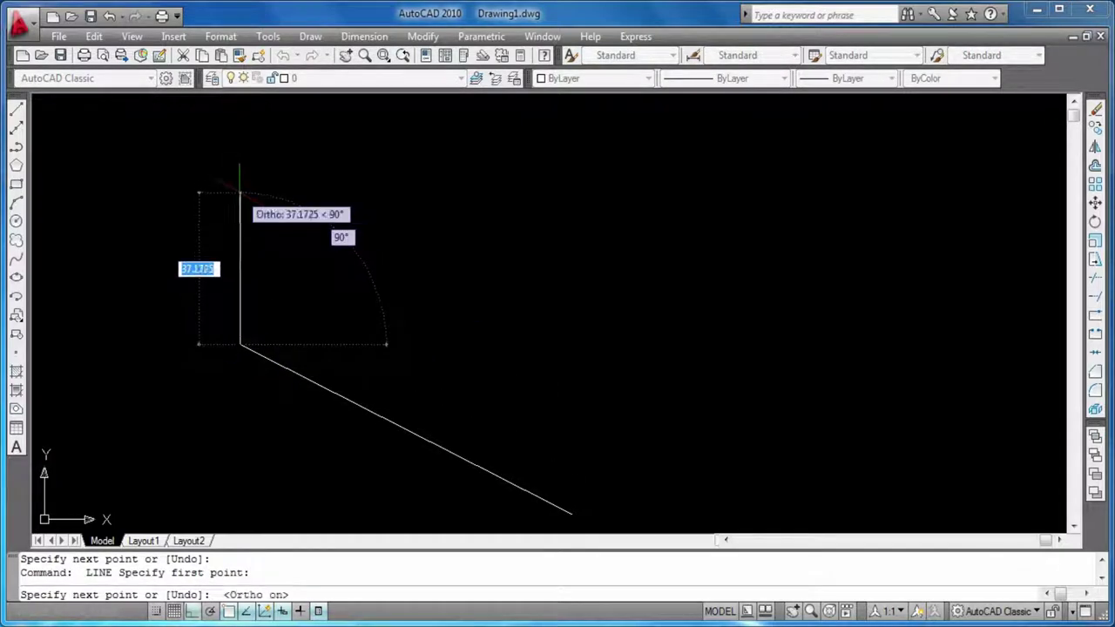
text(48)
key(Return)
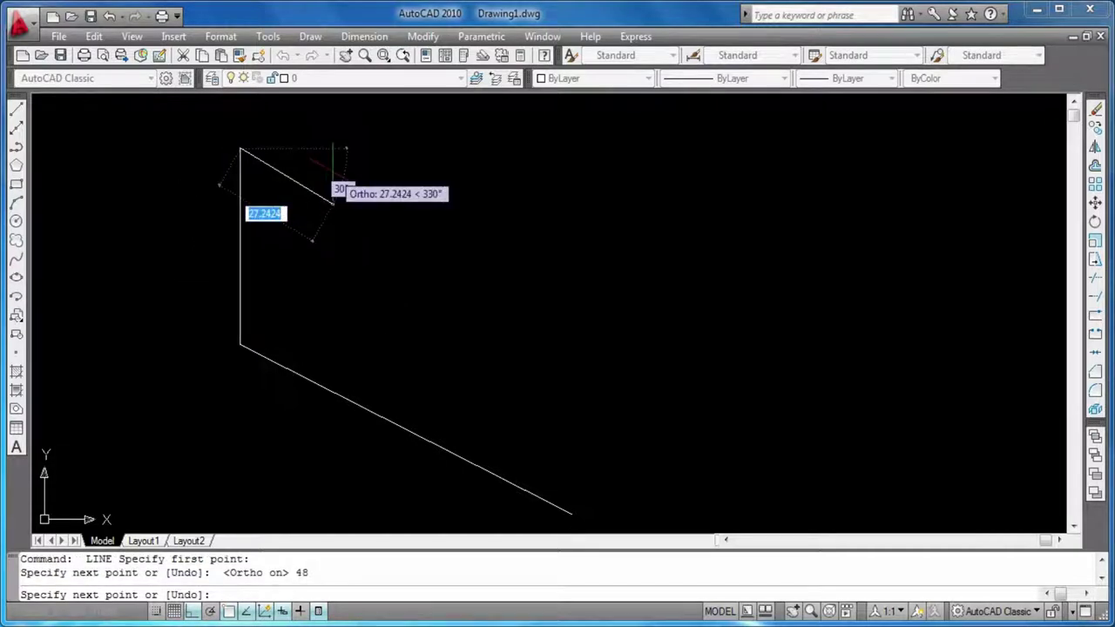
key(F5)
key(F5)
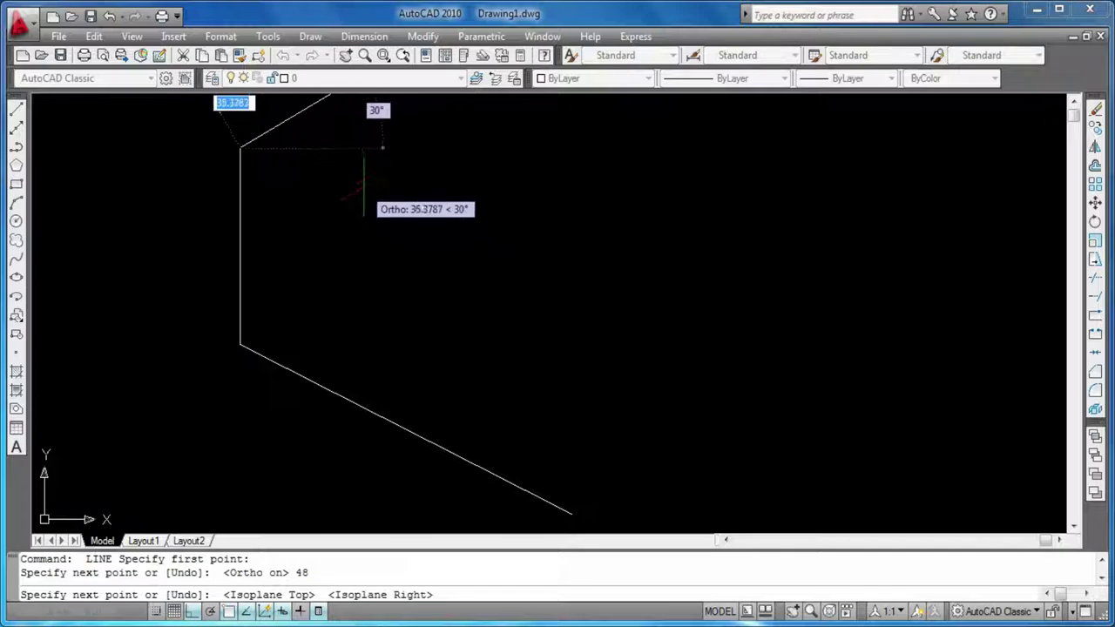
text(48)
key(Return)
key(Return)
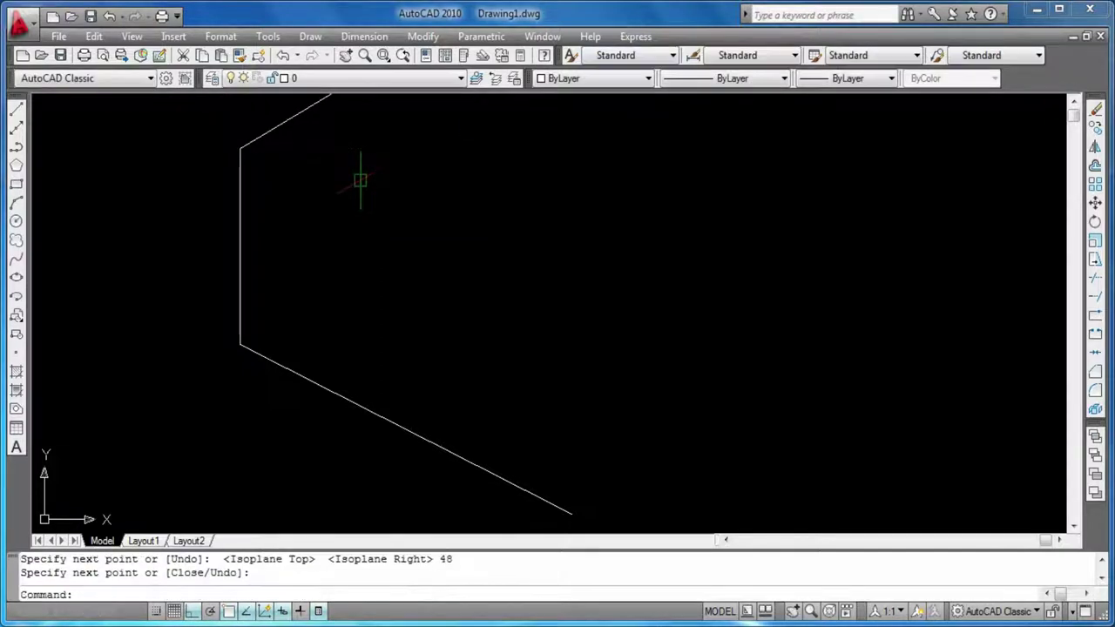
On the Left isoplane, draw the 94-unit sloping top edge and the 48-unit vertical right edge.
middle_drag(362, 188, 358, 293)
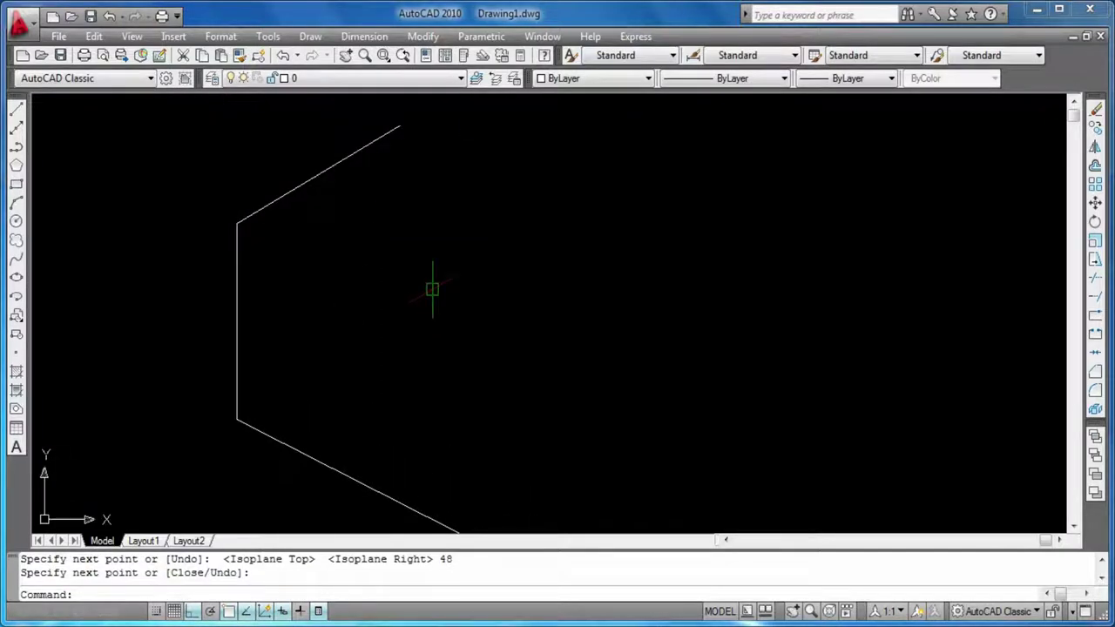
key(Return)
click(400, 127)
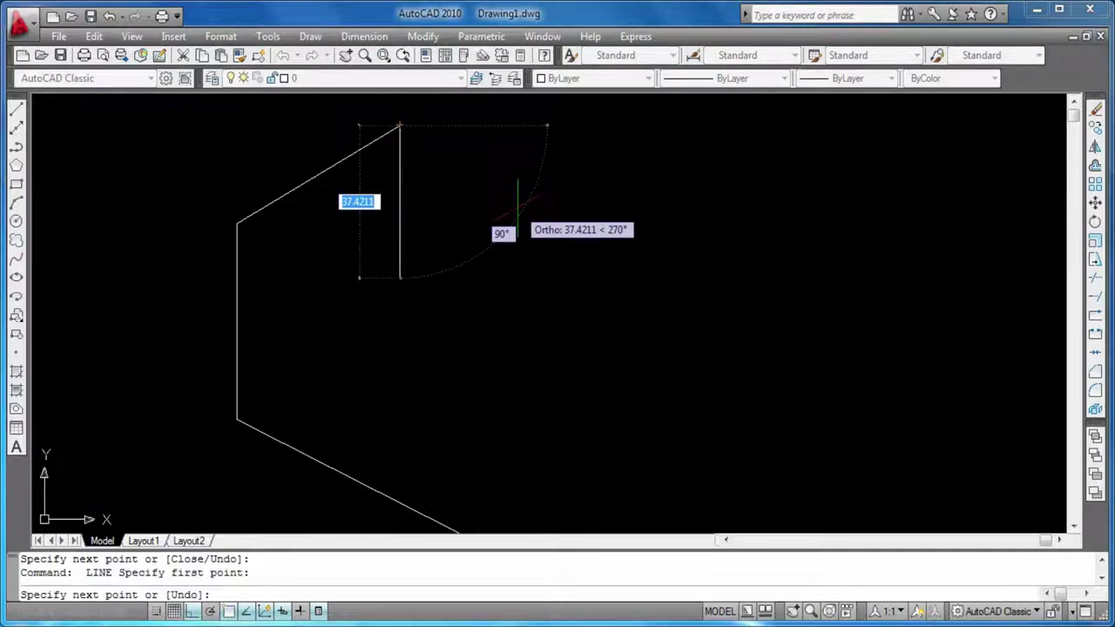
key(F5)
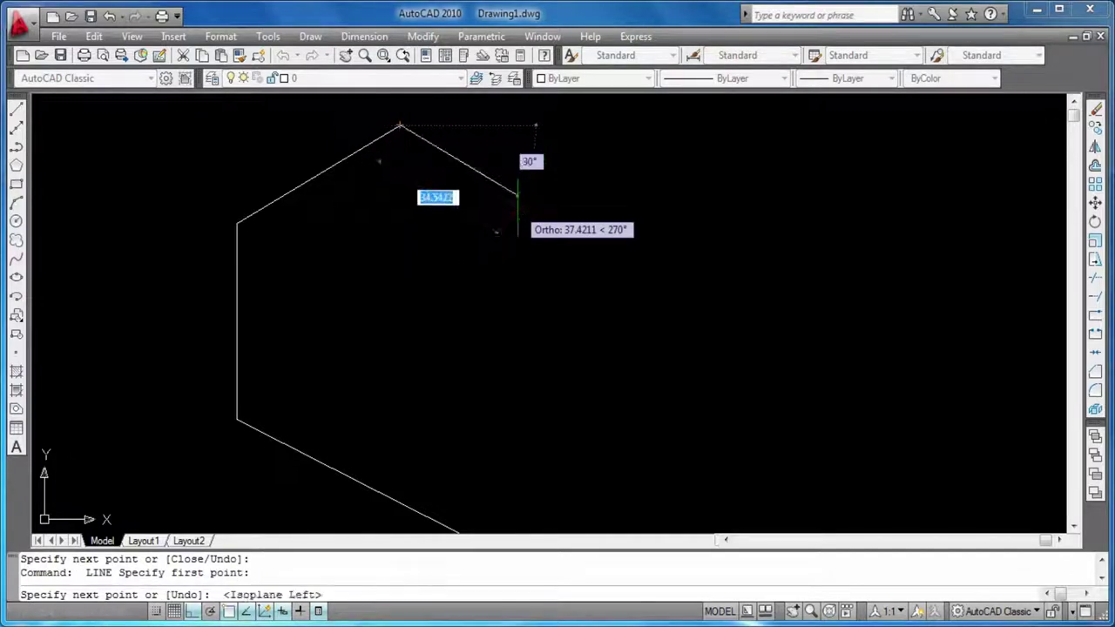
text(94)
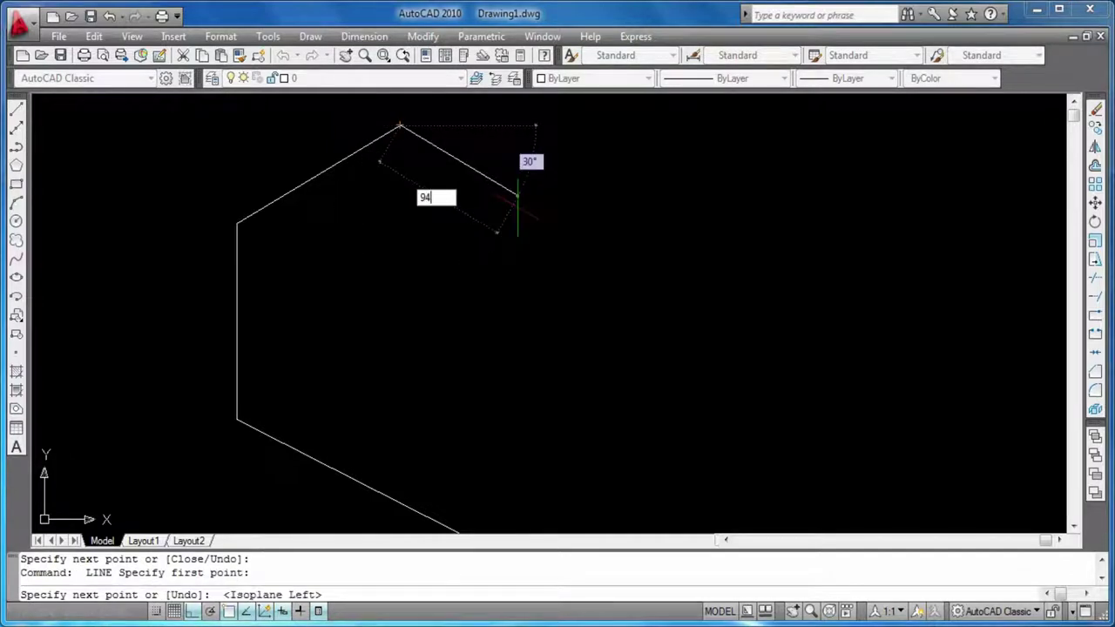
key(Return)
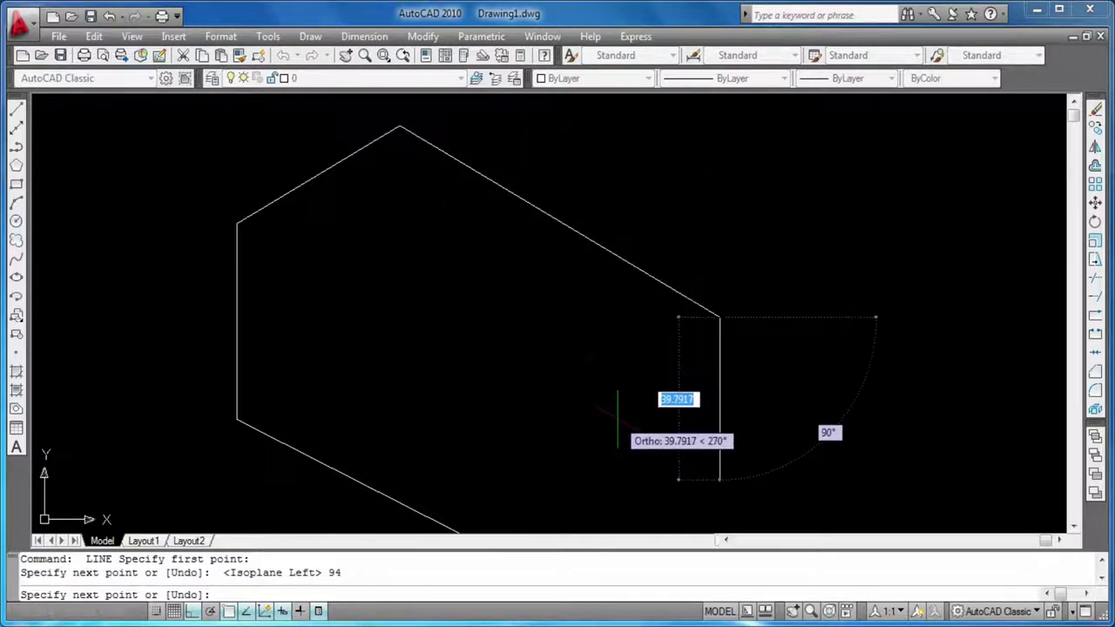
text(48)
key(Return)
Close the outline back at the starting corner and end the line command.
middle_drag(596, 440, 611, 282)
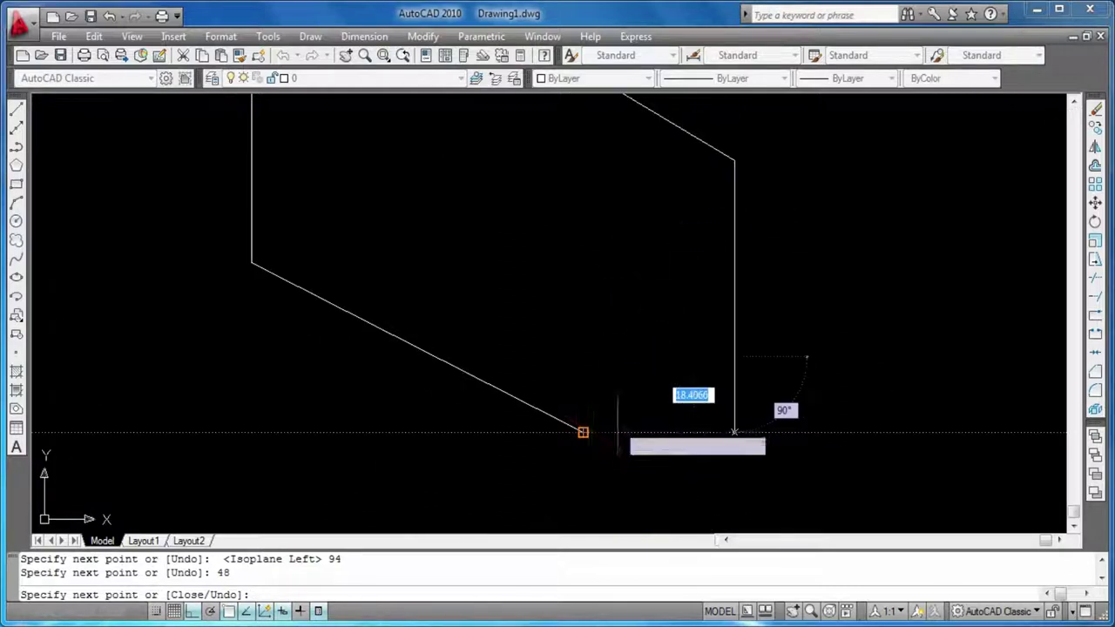
click(583, 432)
click(583, 432)
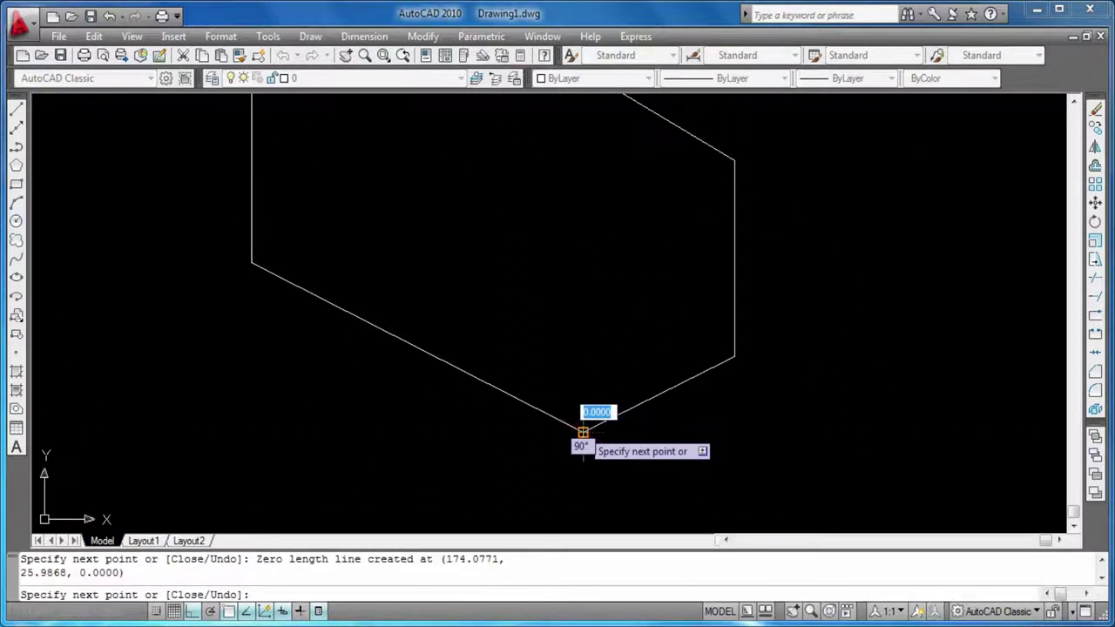
key(Return)
key(Return)
middle_drag(533, 307, 551, 384)
key(Escape)
key(Escape)
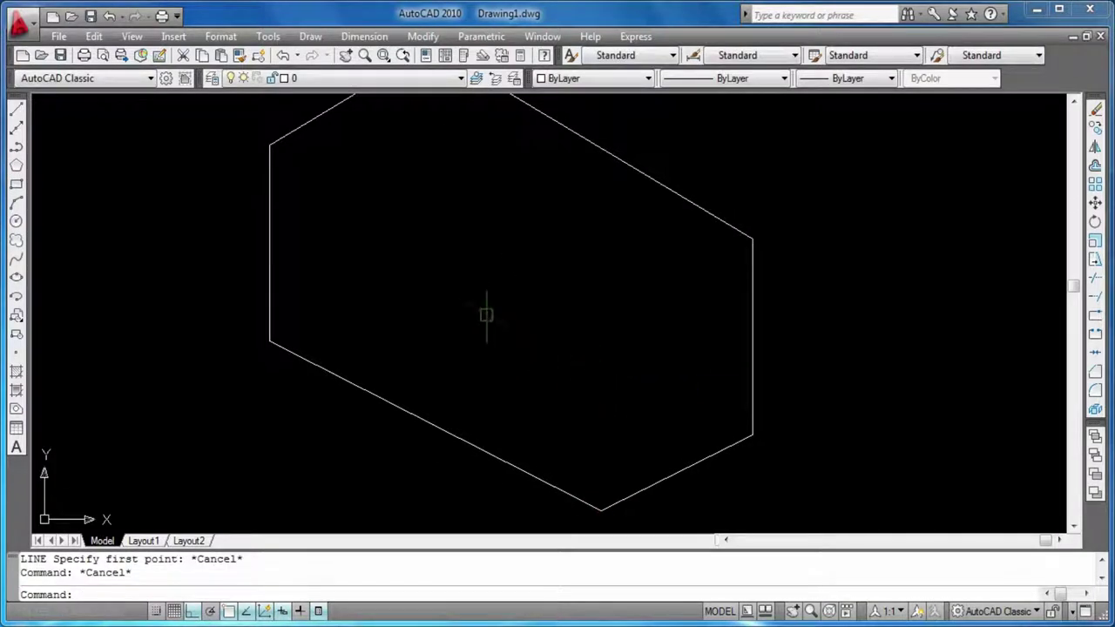
Draw the 94-unit inner top edge from the upper-left vertex.
key(Return)
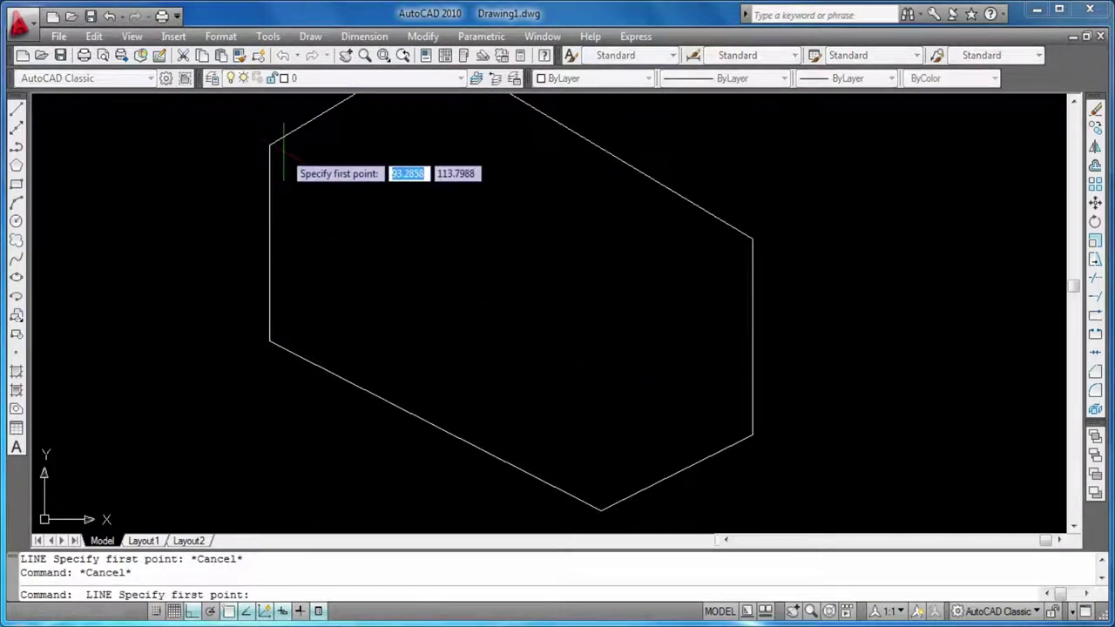
click(270, 144)
text(9)
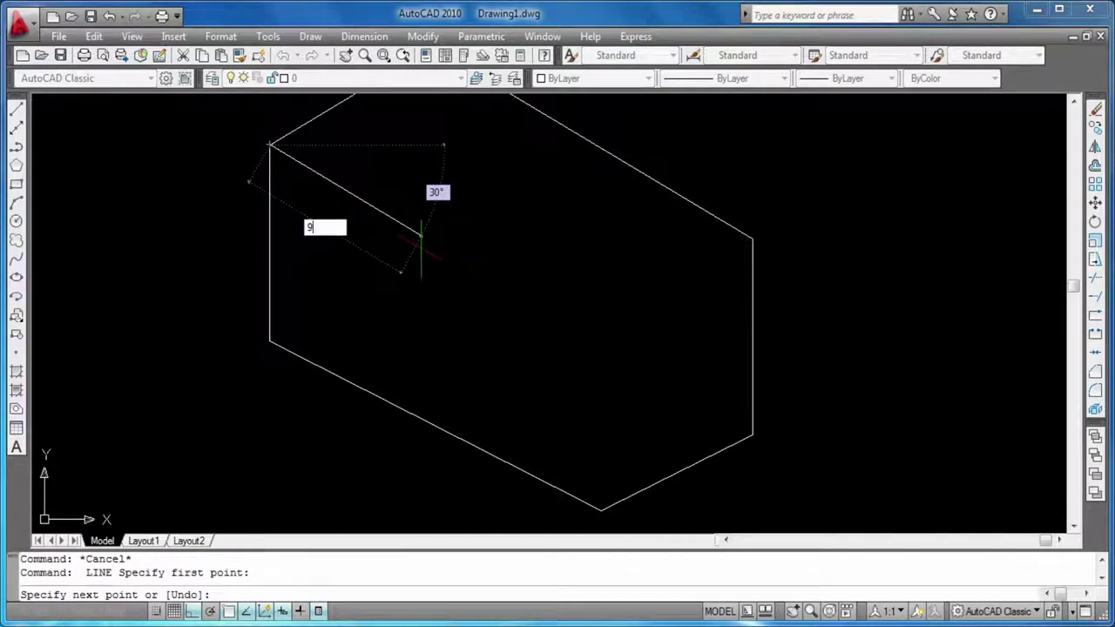
text(4)
key(Return)
key(Return)
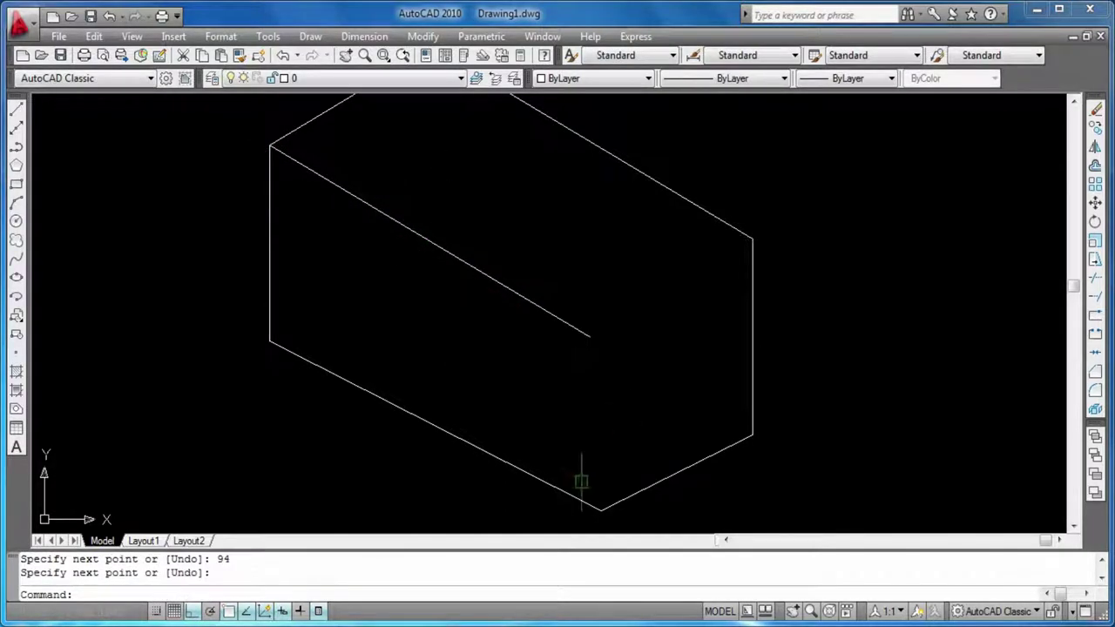
key(Return)
Draw a vertical line up from the bottom vertex, then erase it as unwanted.
click(600, 509)
click(589, 337)
key(Escape)
key(Escape)
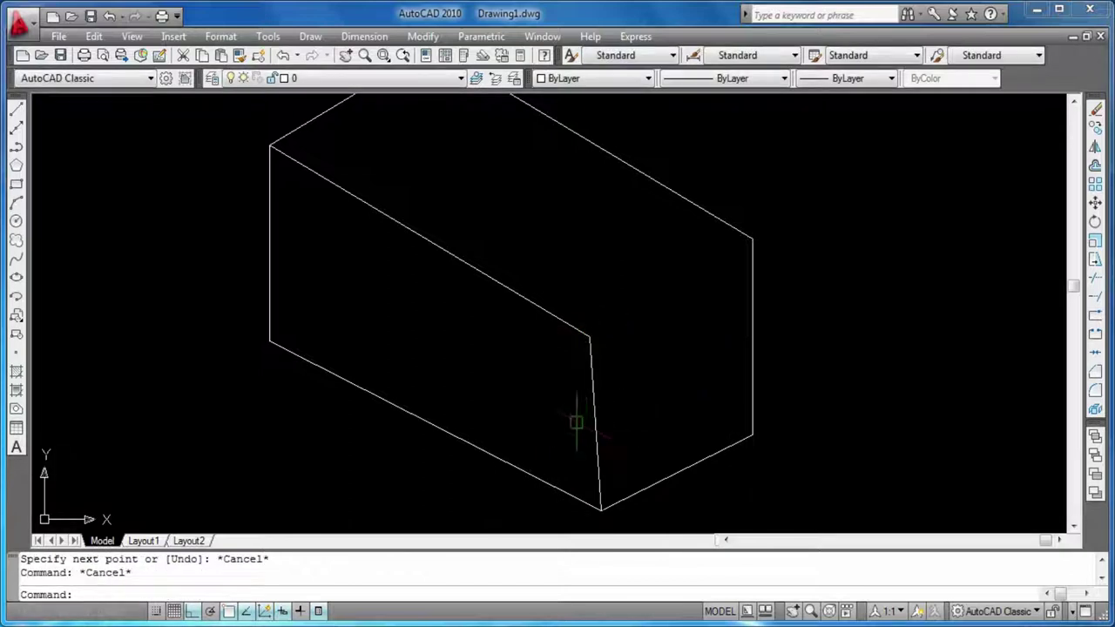
click(595, 424)
key(Delete)
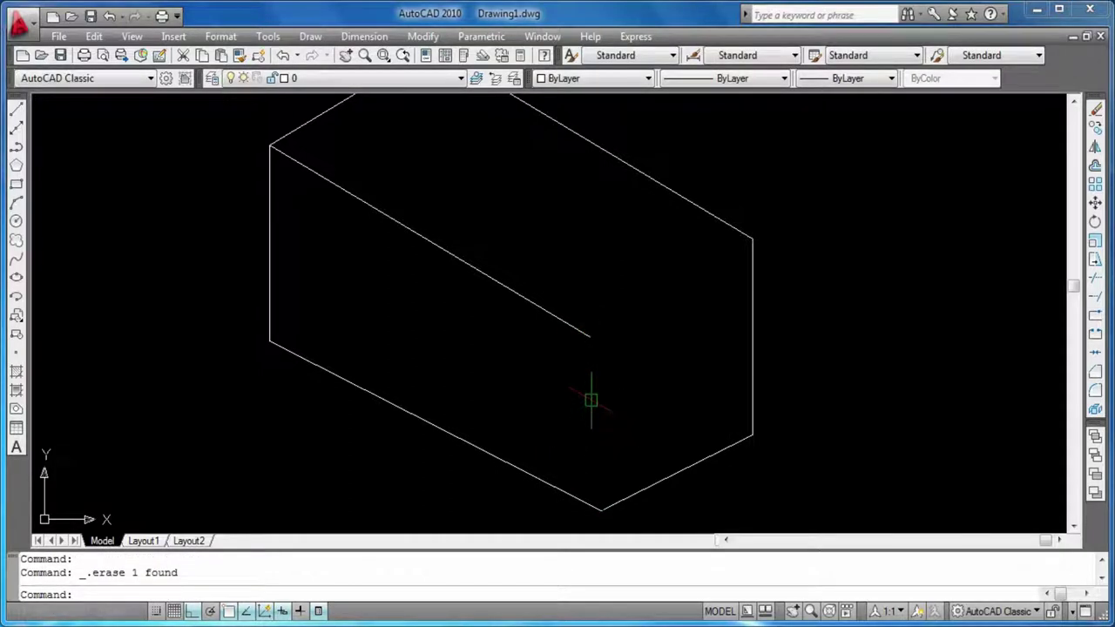
key(Return)
key(Escape)
Draw the inner edge from the front top corner to the right corner.
text(l)
key(Return)
click(589, 336)
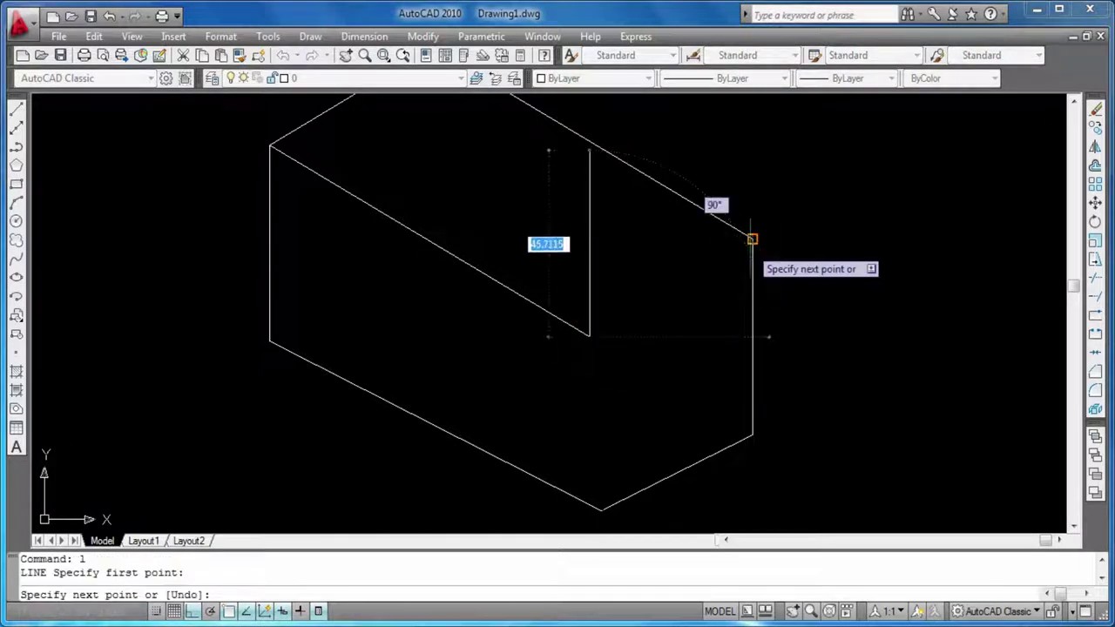
click(751, 238)
key(Return)
key(Return)
Draw a vertical front line down to the bottom corner, then delete it.
click(589, 336)
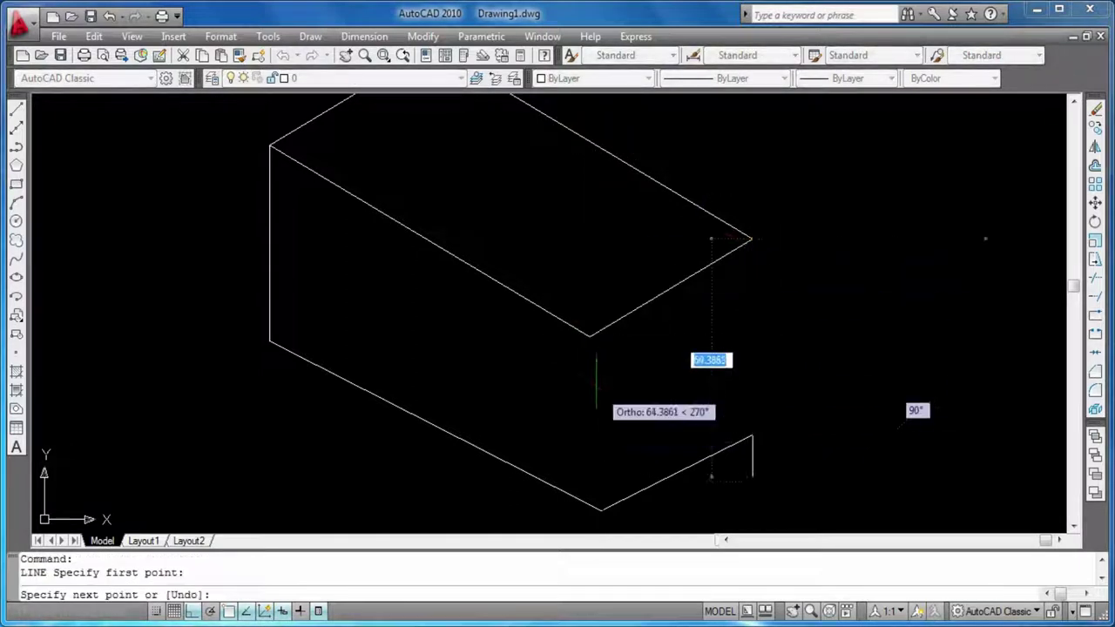
click(602, 510)
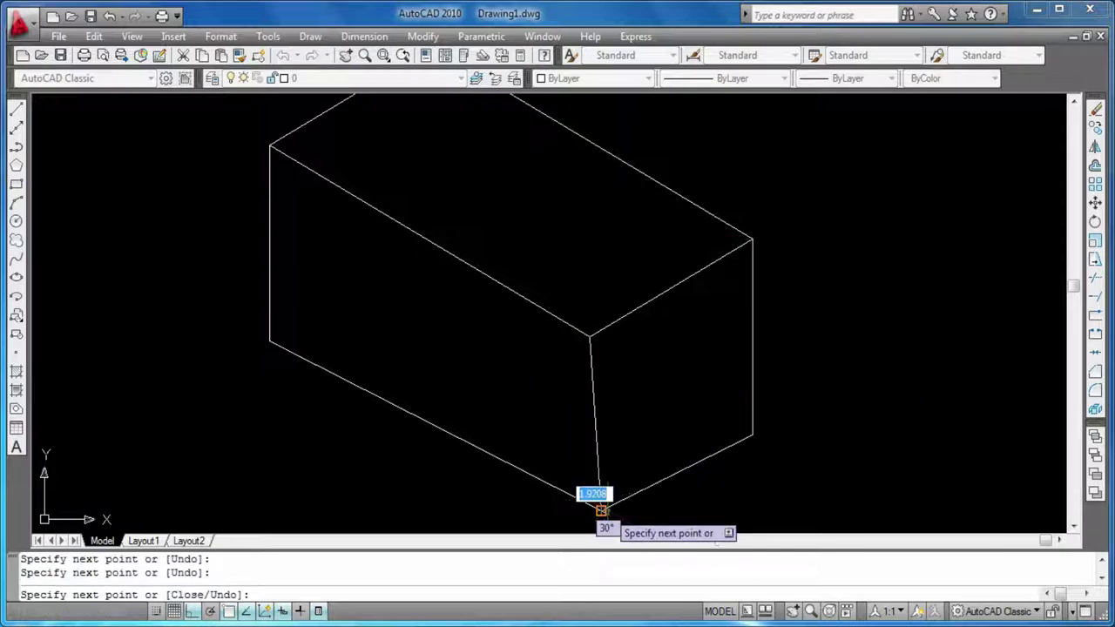
key(Escape)
click(602, 454)
key(Delete)
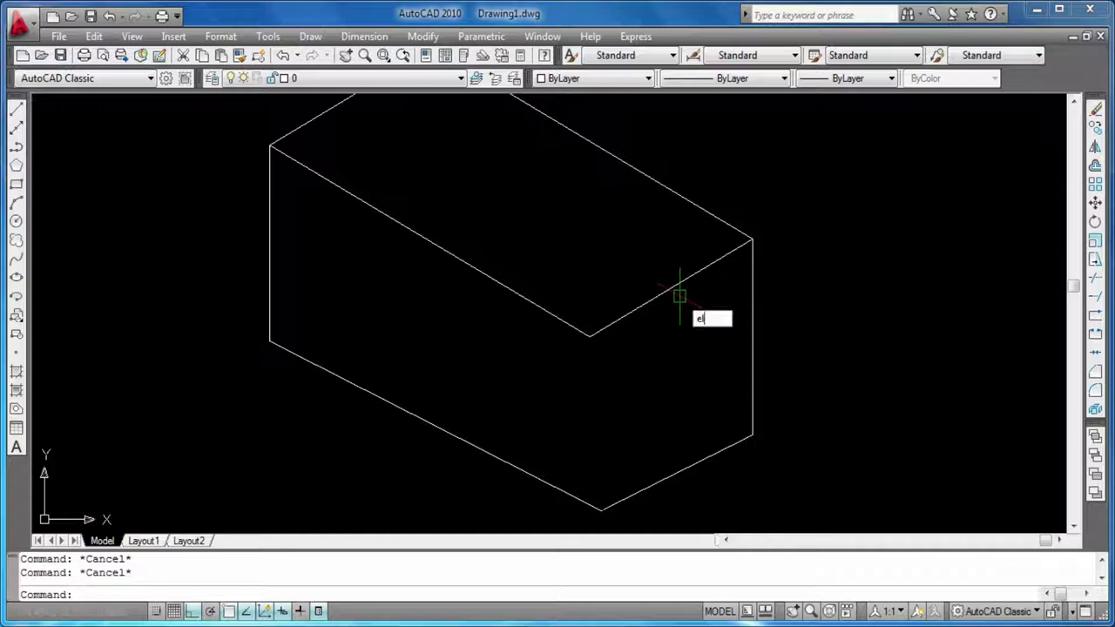
Start an isocircle at the top-front edge midpoint, then cancel it.
key(Return)
text(i)
key(Return)
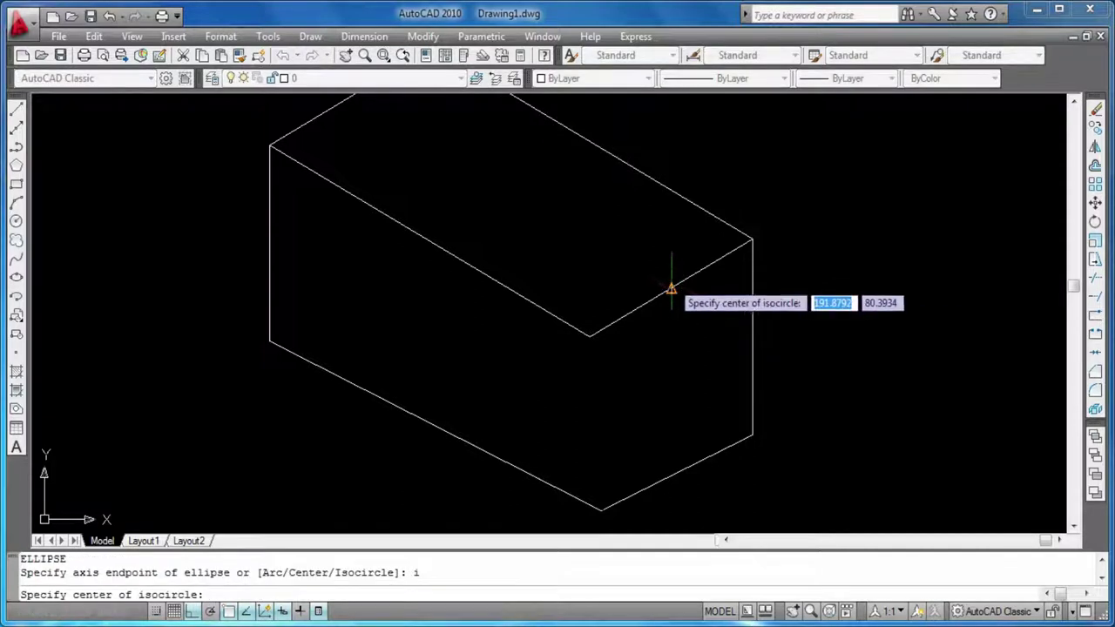
click(671, 290)
key(F5)
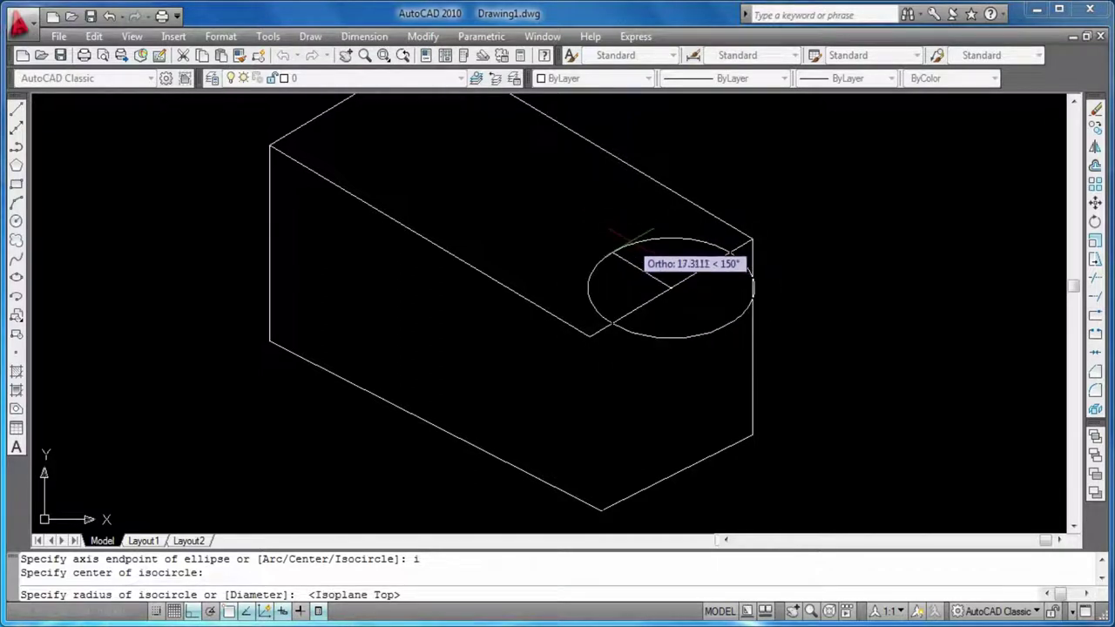
key(Escape)
key(Escape)
Draw a 24-unit line in from the top-front edge midpoint.
text(l)
key(Return)
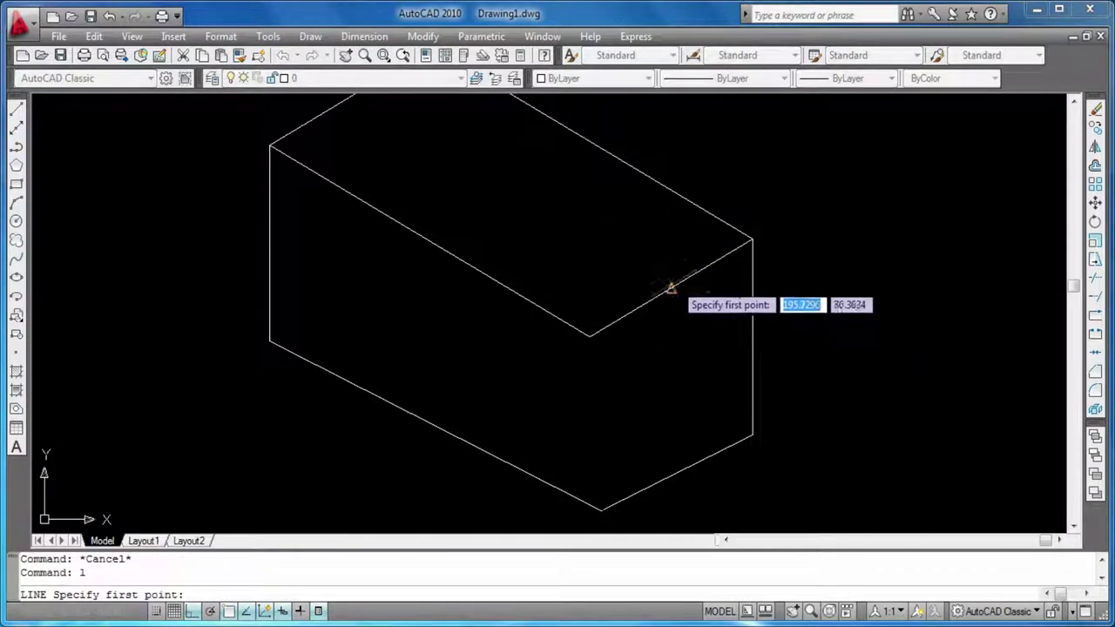
click(671, 290)
text(24)
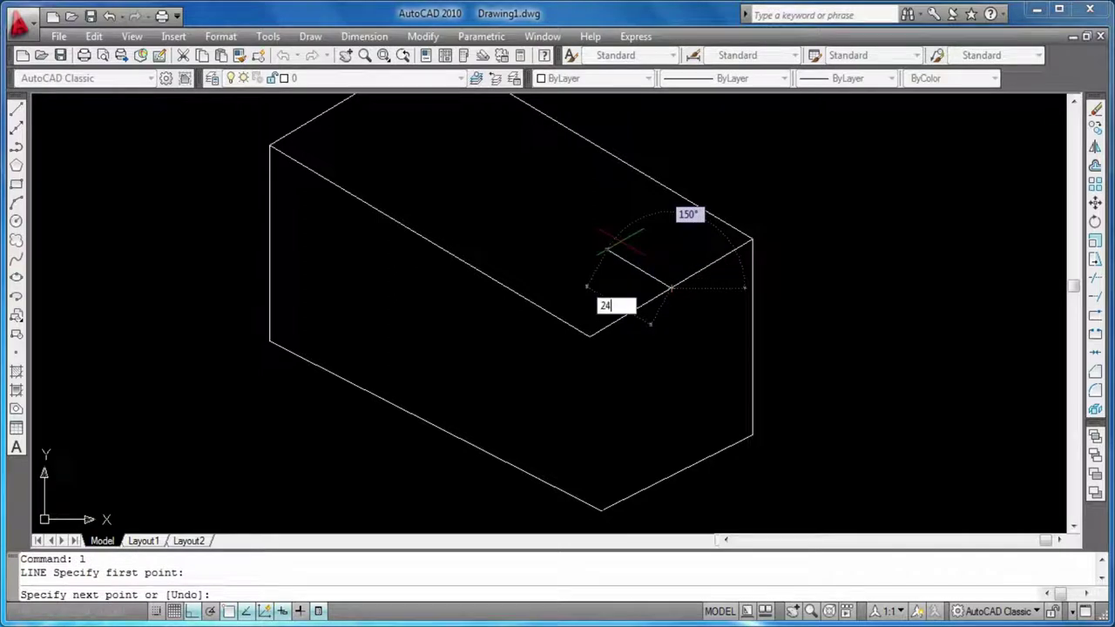
key(Return)
key(Return)
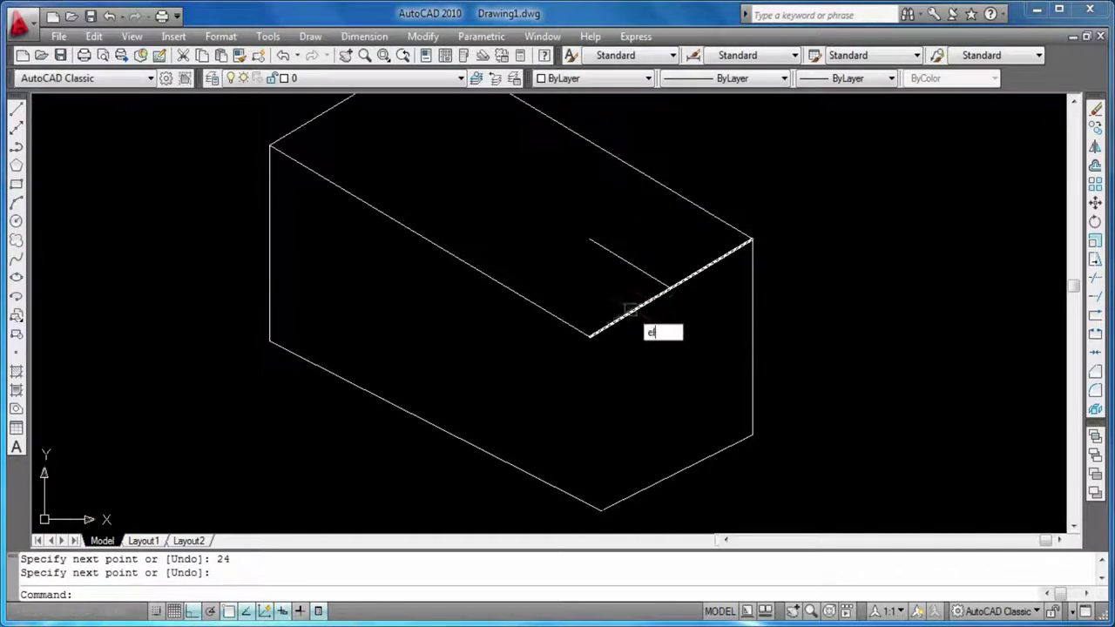
Draw a radius-24 isocircle centred on the line's far end.
key(Return)
text(i)
key(Return)
click(590, 239)
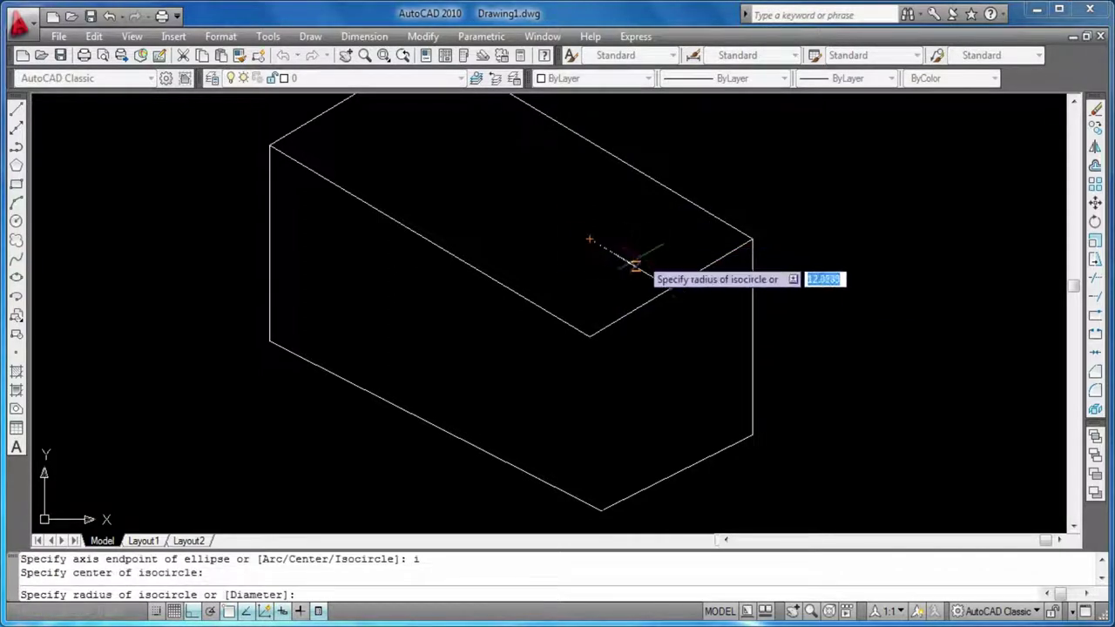
text(r)
key(Return)
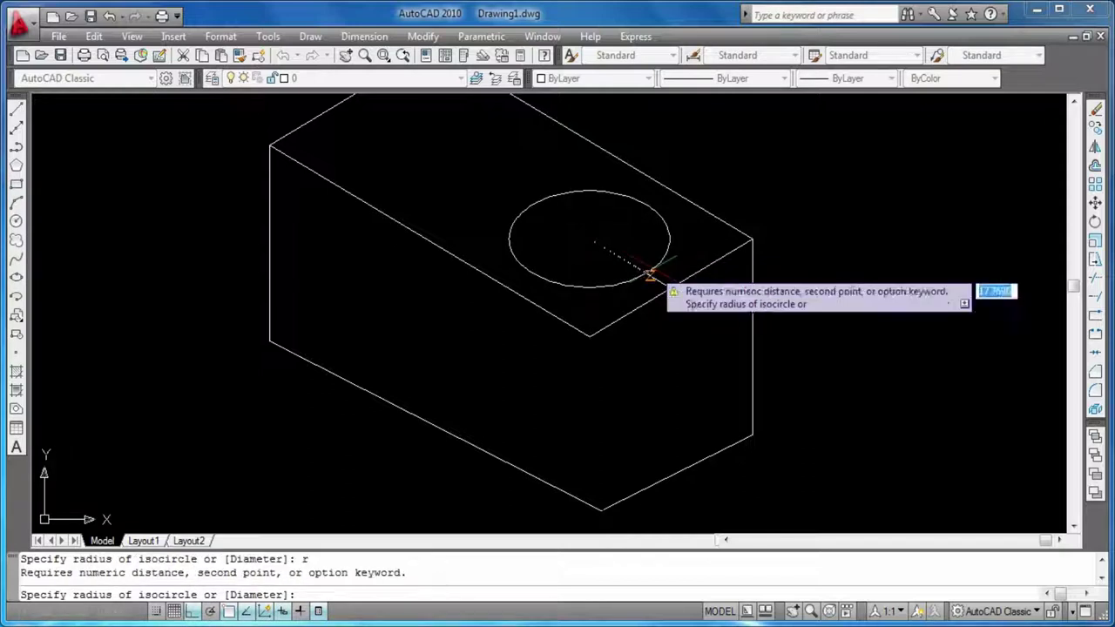
key(Return)
key(Return)
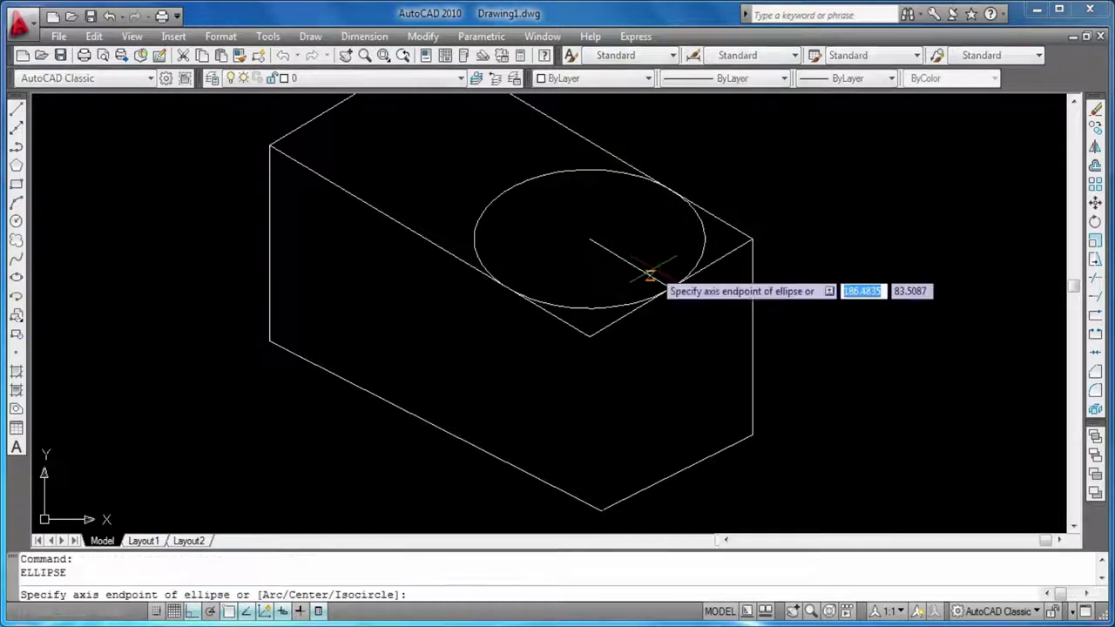
key(Escape)
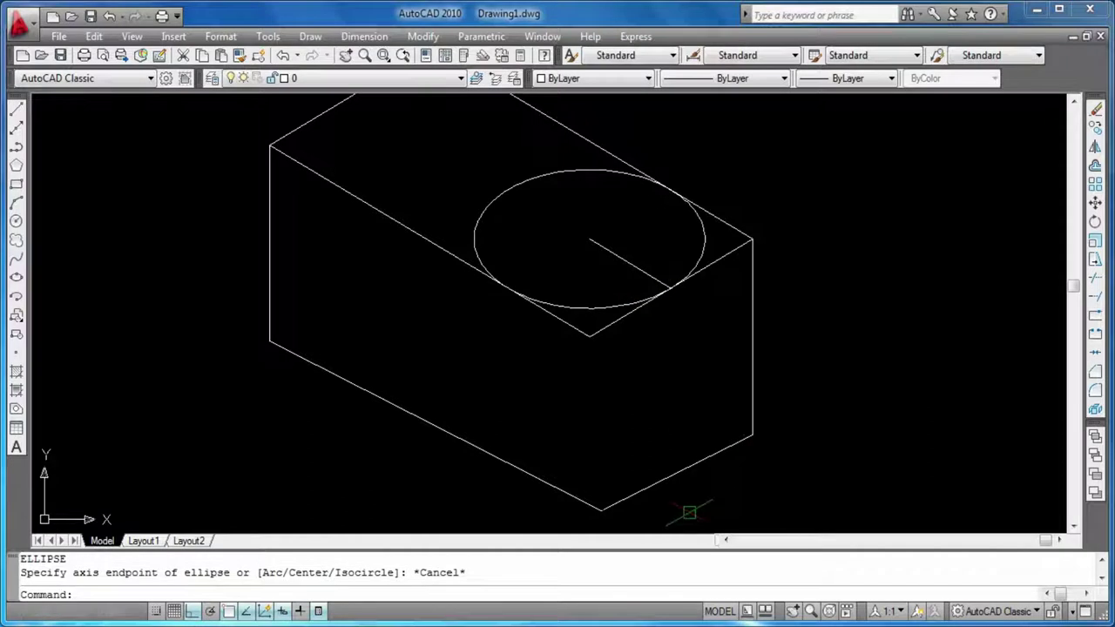
Draw a 24-unit line in from the bottom-right edge midpoint.
text(l)
key(Return)
click(677, 473)
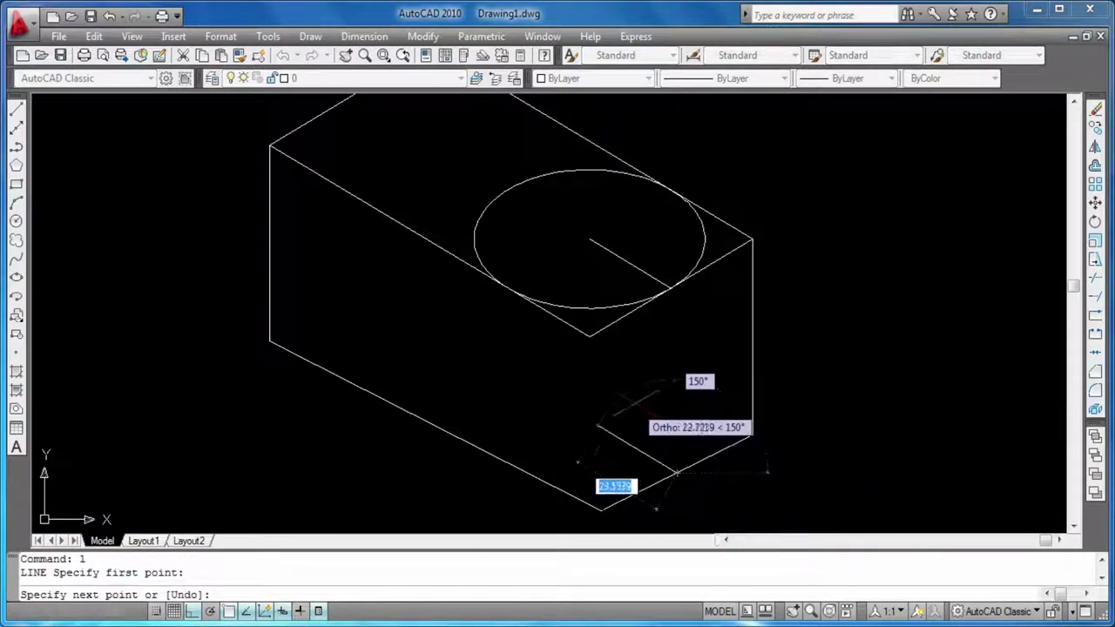
text(24)
key(Return)
key(Return)
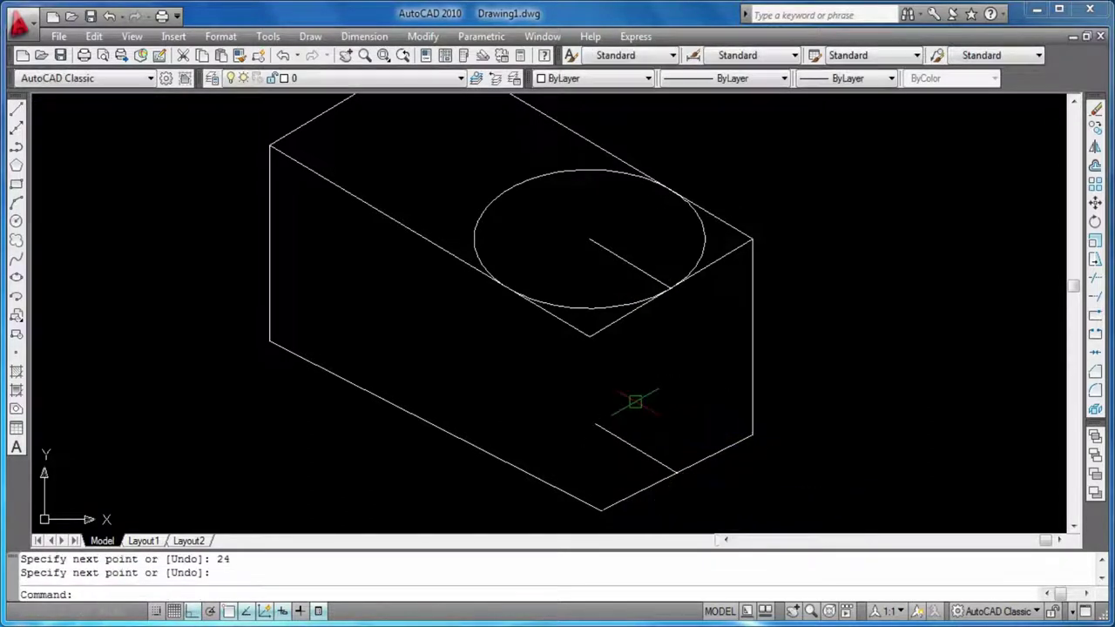
key(Return)
key(Escape)
key(Escape)
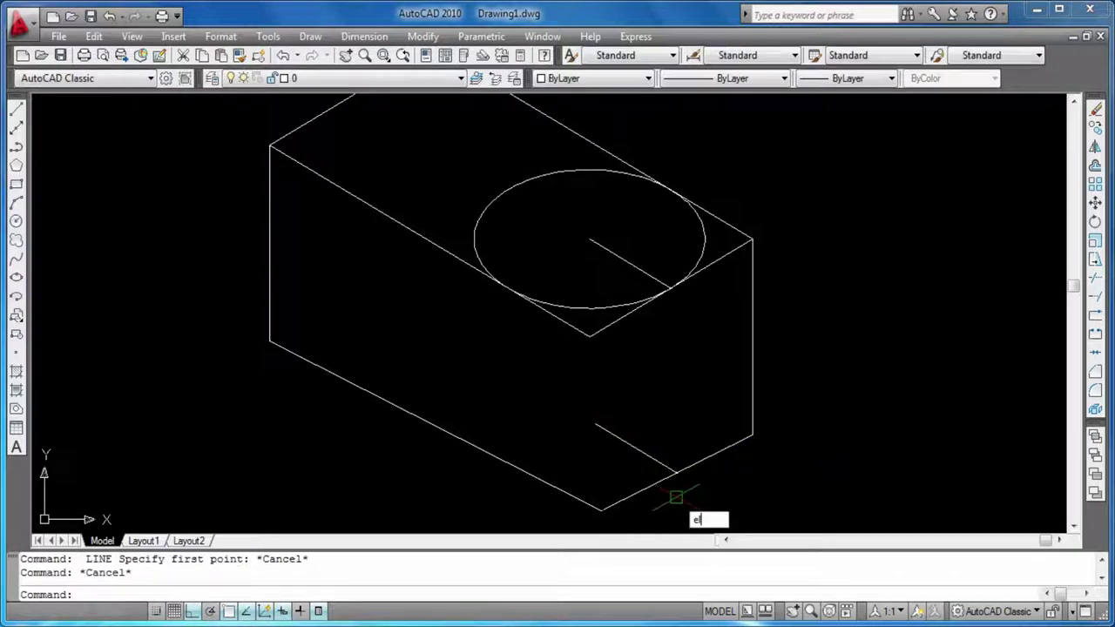
Add the lower isocircle centred at the new line's end.
text(l)
key(Return)
text(i)
key(Return)
click(595, 424)
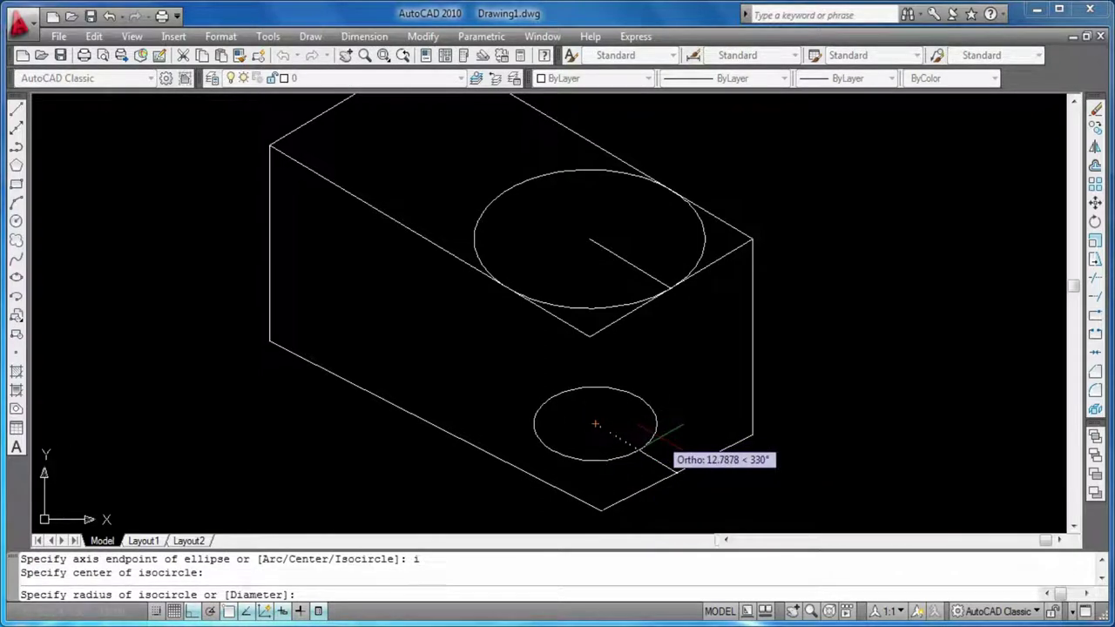
text(x)
key(Return)
text(20)
key(Return)
key(Return)
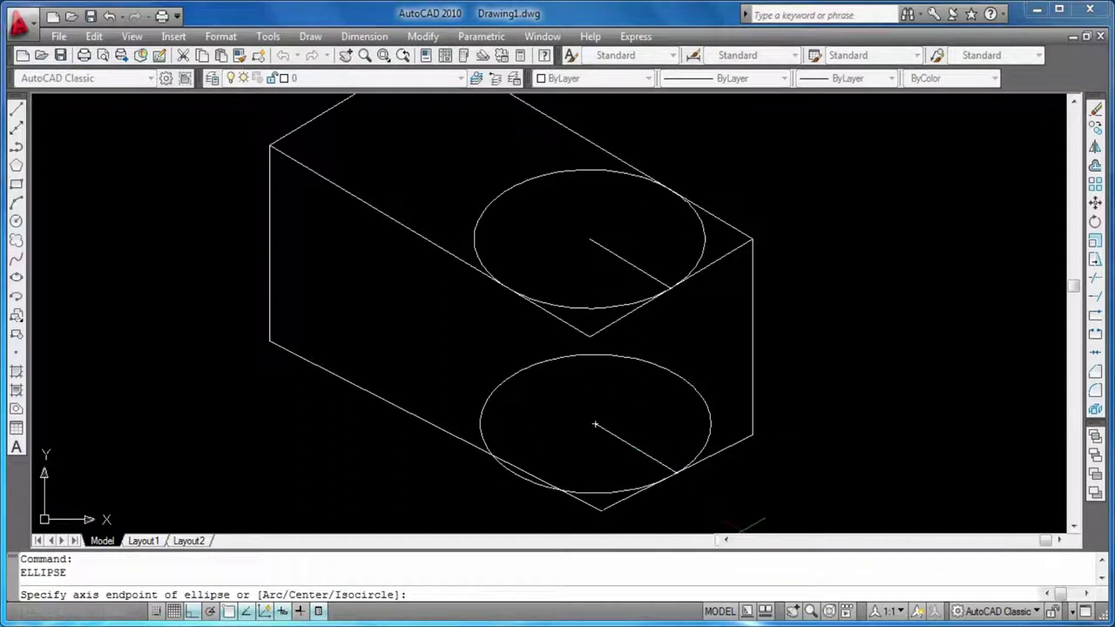
Trim the lower-left, lower-right and upper-right corner edges back to the isocircles.
key(Escape)
key(Escape)
key(Escape)
key(Return)
key(Return)
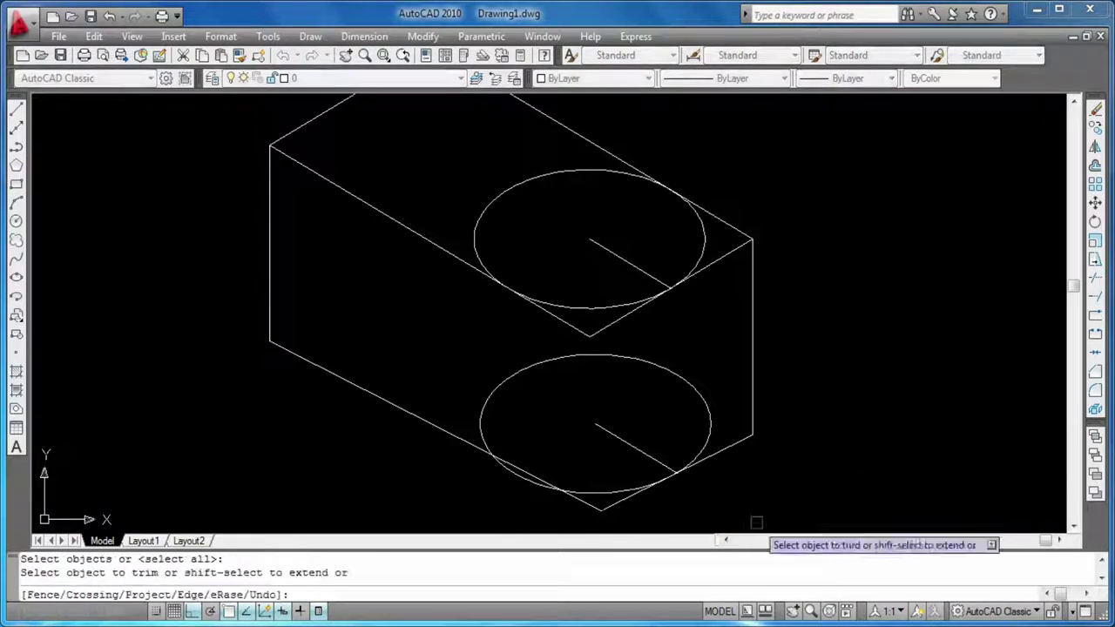
click(604, 508)
key(Escape)
key(Escape)
text(tr)
key(Return)
key(Return)
click(597, 506)
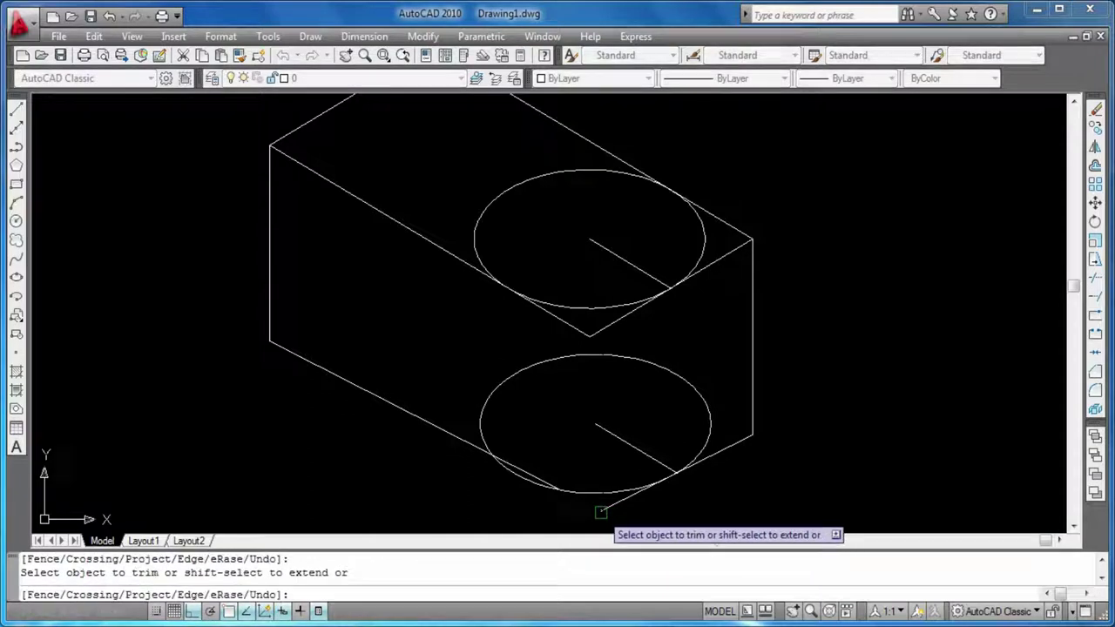
click(625, 496)
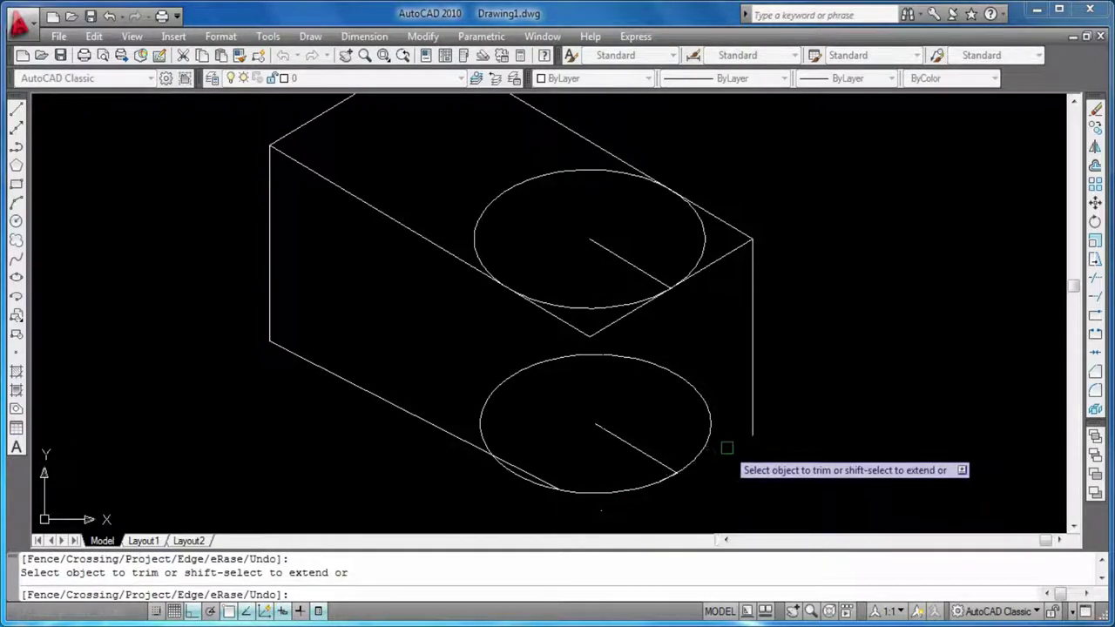
click(743, 233)
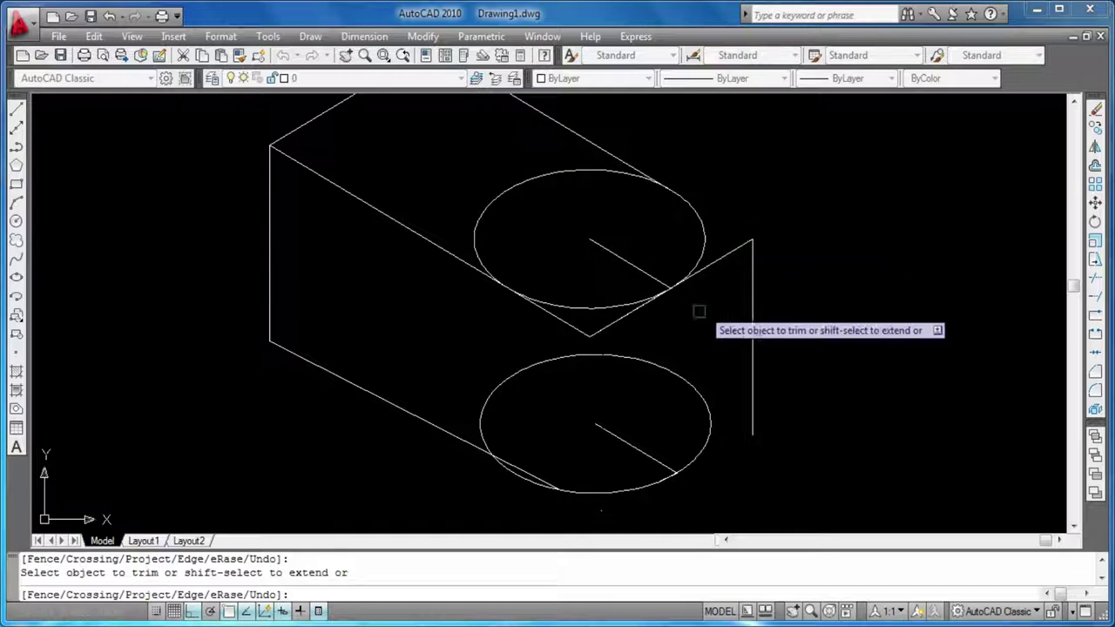
Trim away the lower isocircle's outer arc and erase a leftover edge line.
drag(626, 330, 620, 332)
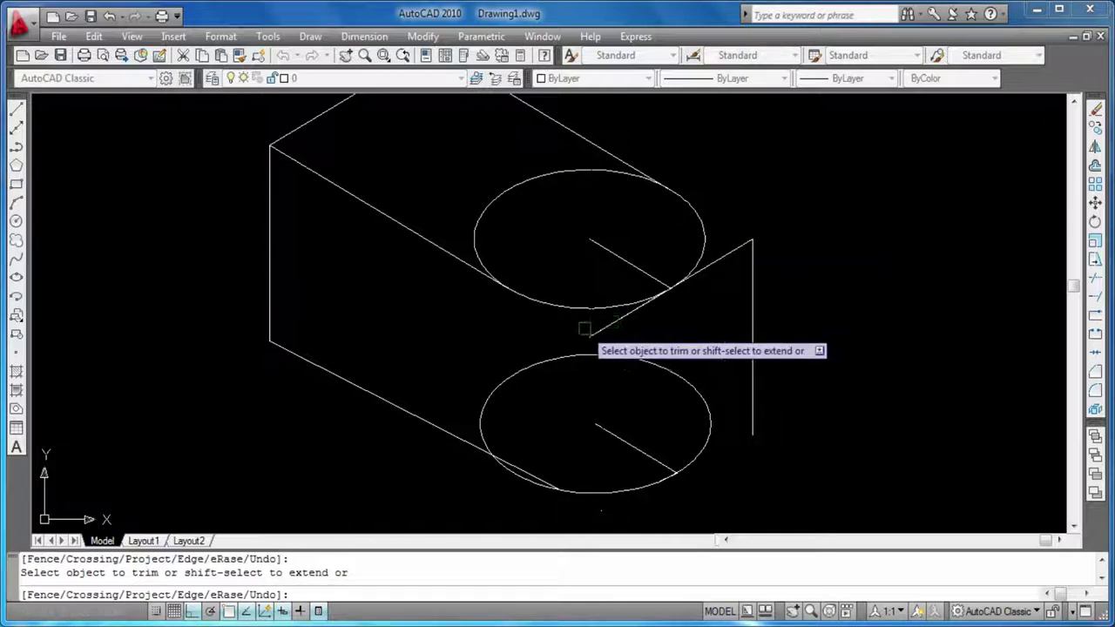
click(524, 487)
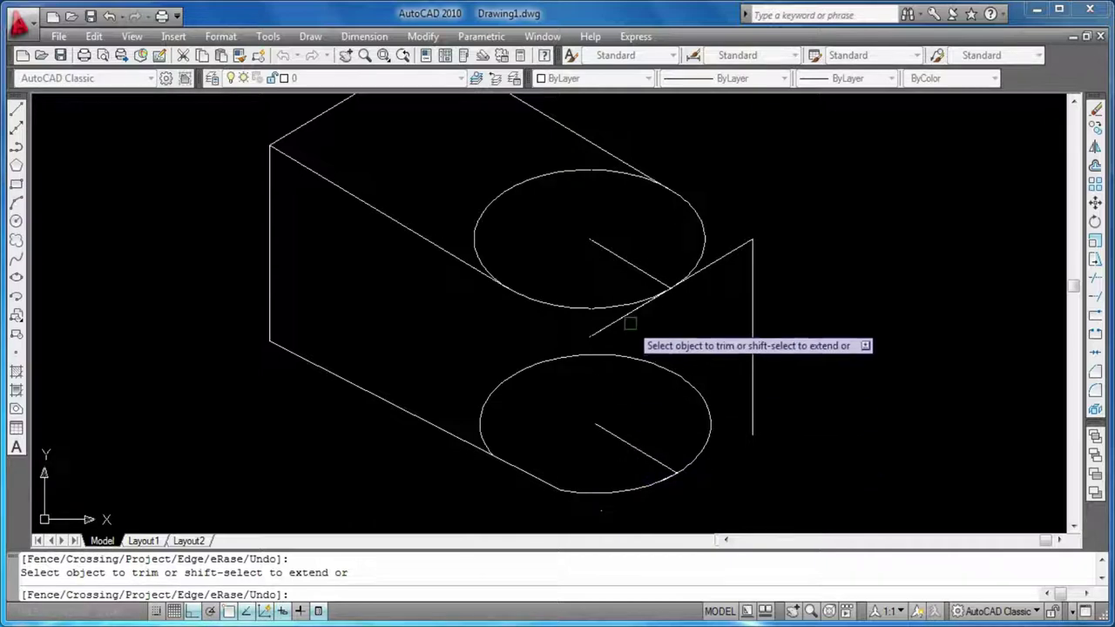
key(Escape)
key(Escape)
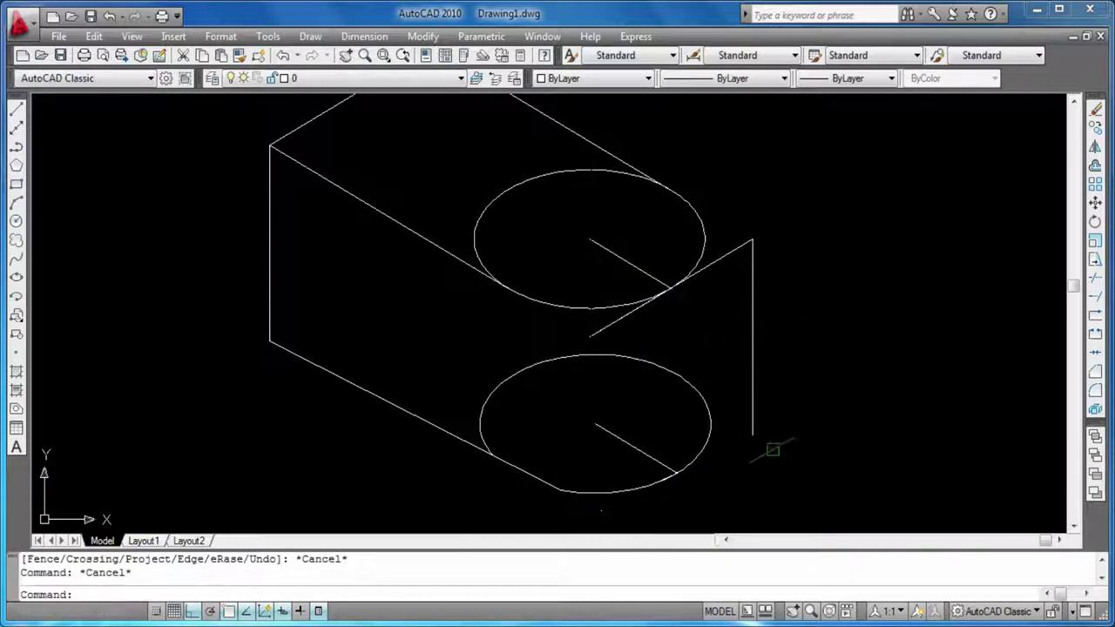
click(606, 328)
key(Delete)
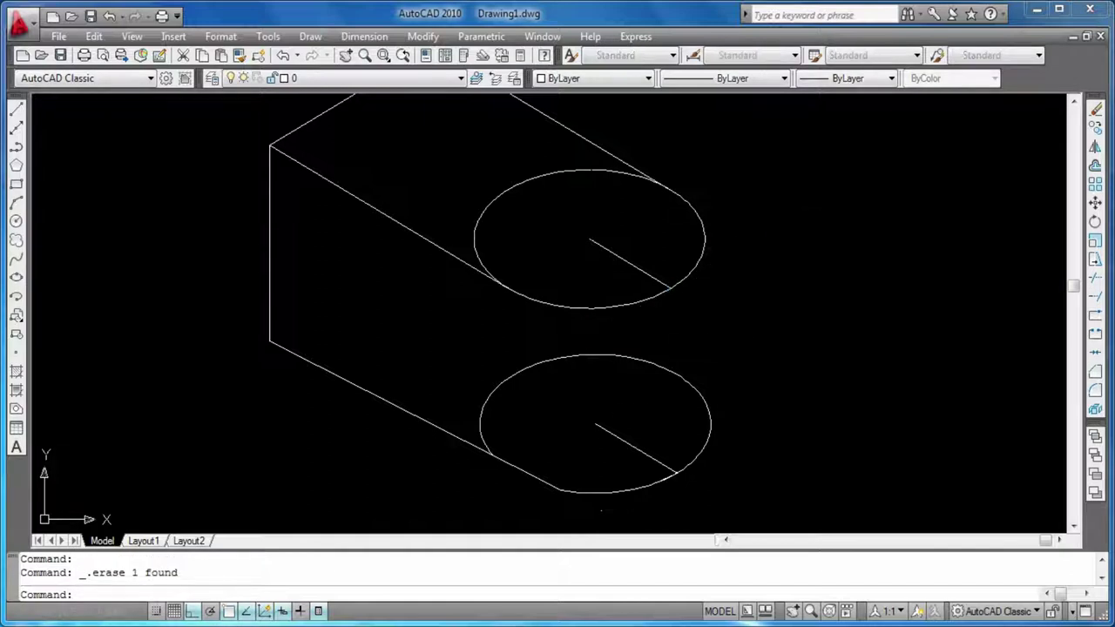
Erase the lower radius line and draw a vertical tangent edge joining both isocircles.
click(621, 433)
key(Delete)
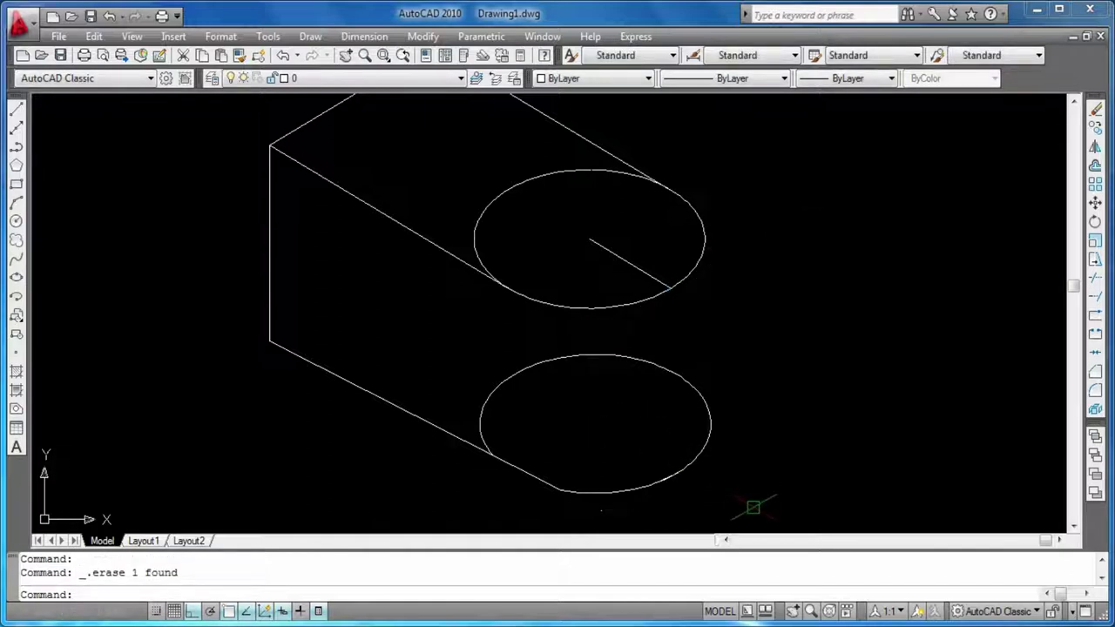
text(l)
key(Return)
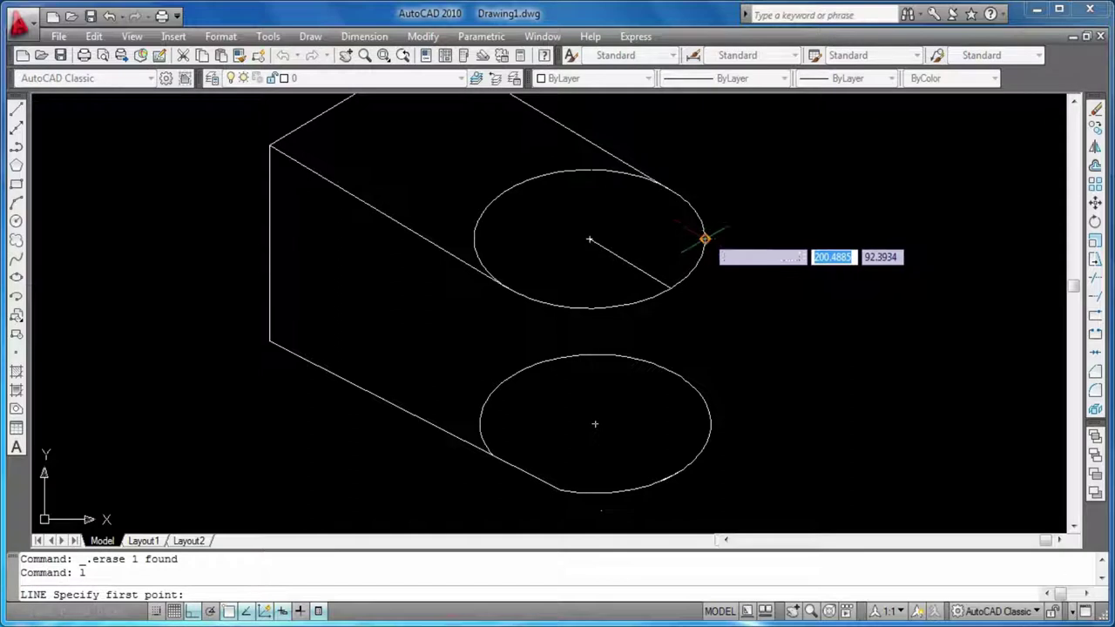
click(704, 239)
key(F5)
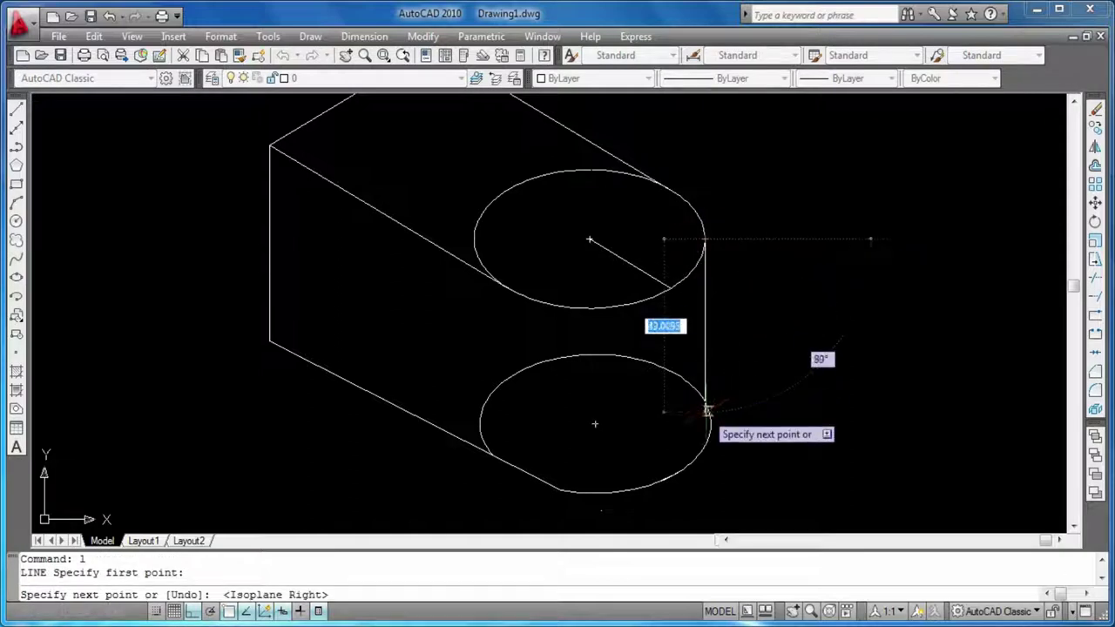
click(709, 423)
key(Return)
key(Return)
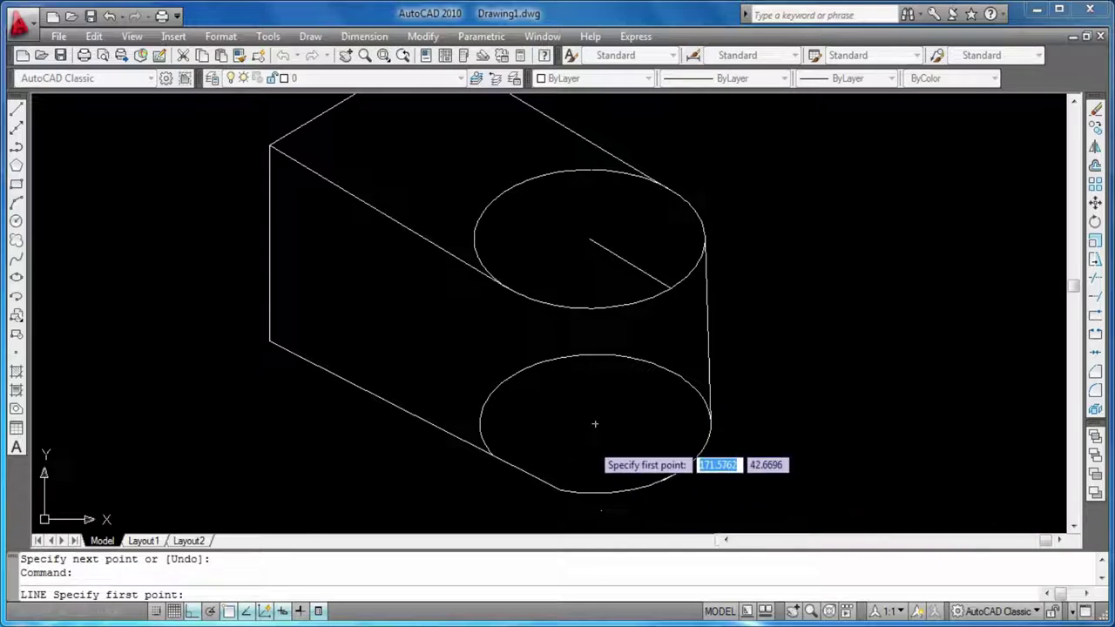
click(659, 484)
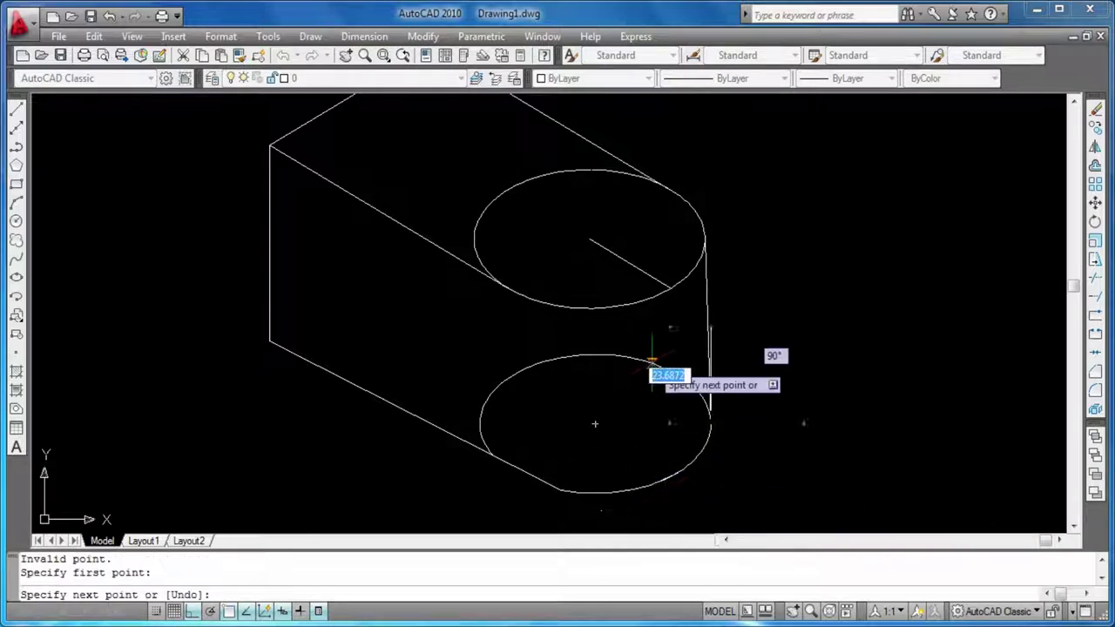
key(Escape)
key(Escape)
Trim the hidden back arc of the lower ellipse.
text(tr)
key(Return)
key(Return)
click(653, 362)
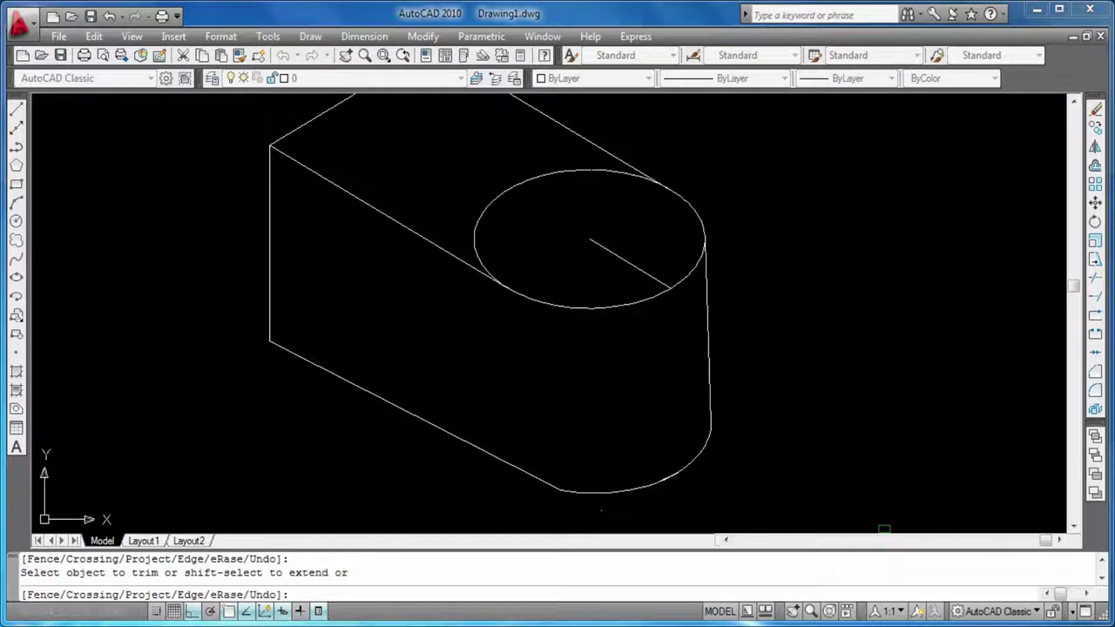
Trim the top ellipse's inner arc and erase the short centre line on the top face.
middle_drag(844, 269, 878, 313)
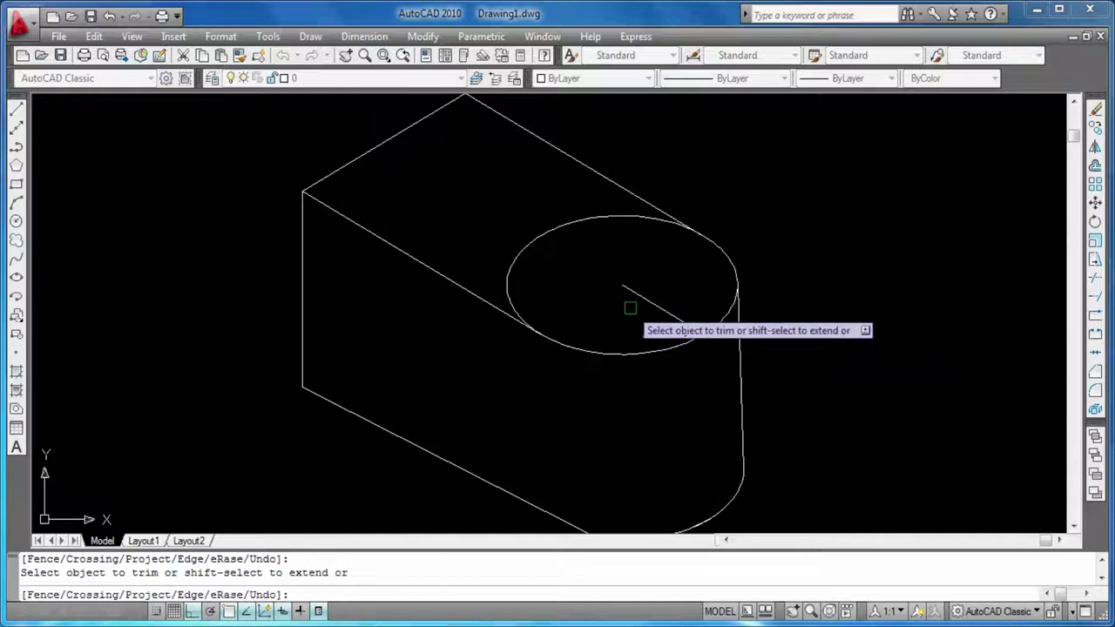
key(Escape)
key(Escape)
text(tr)
key(Return)
key(Return)
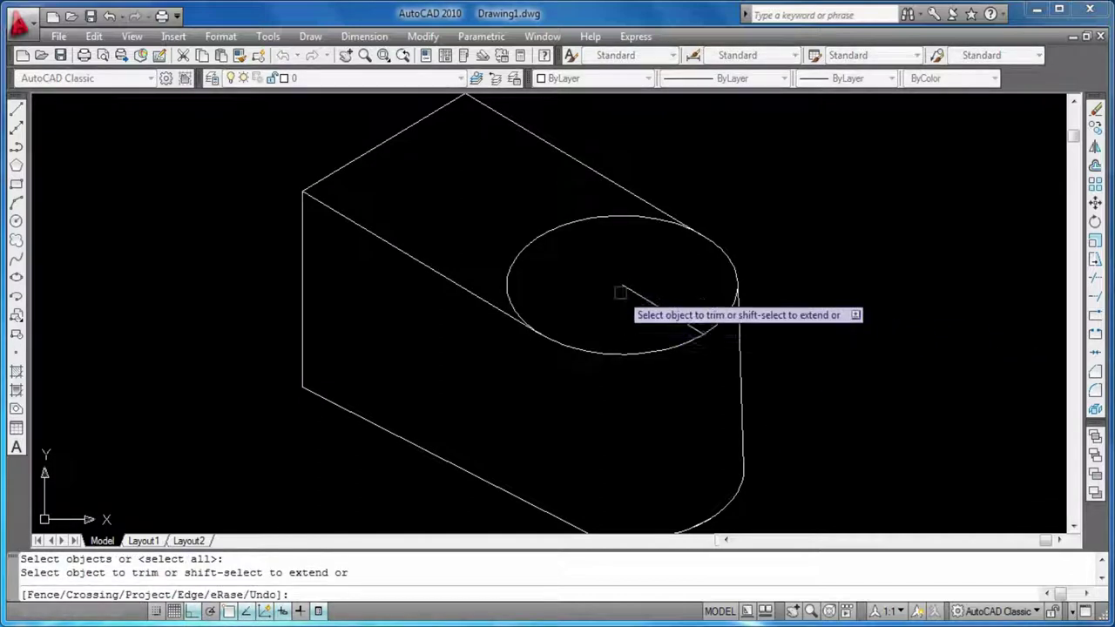
click(592, 217)
key(Escape)
click(642, 298)
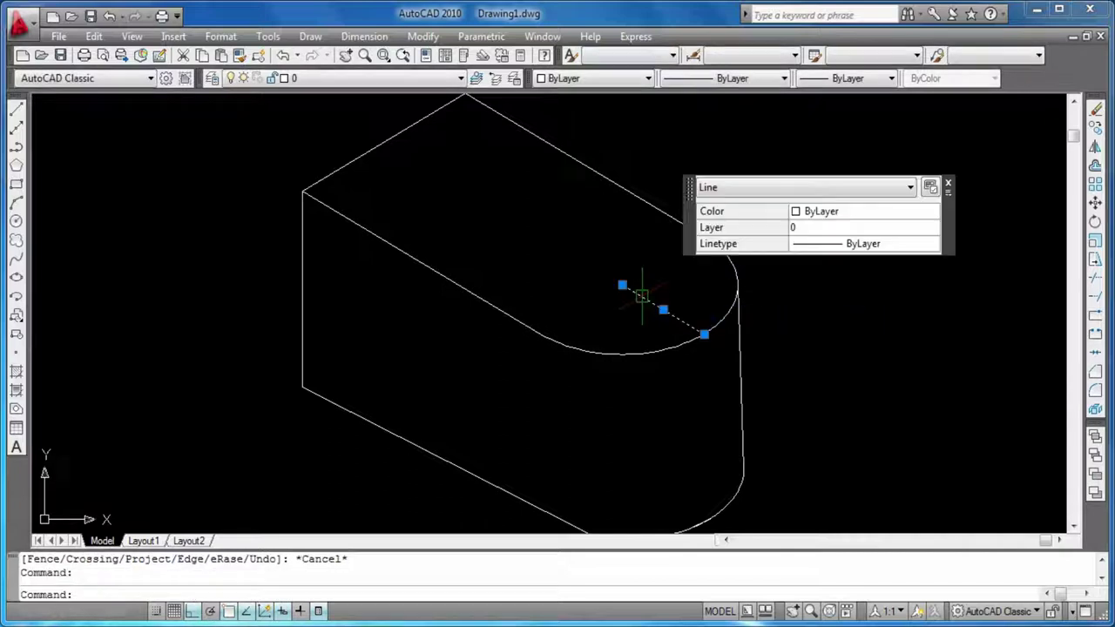
key(Delete)
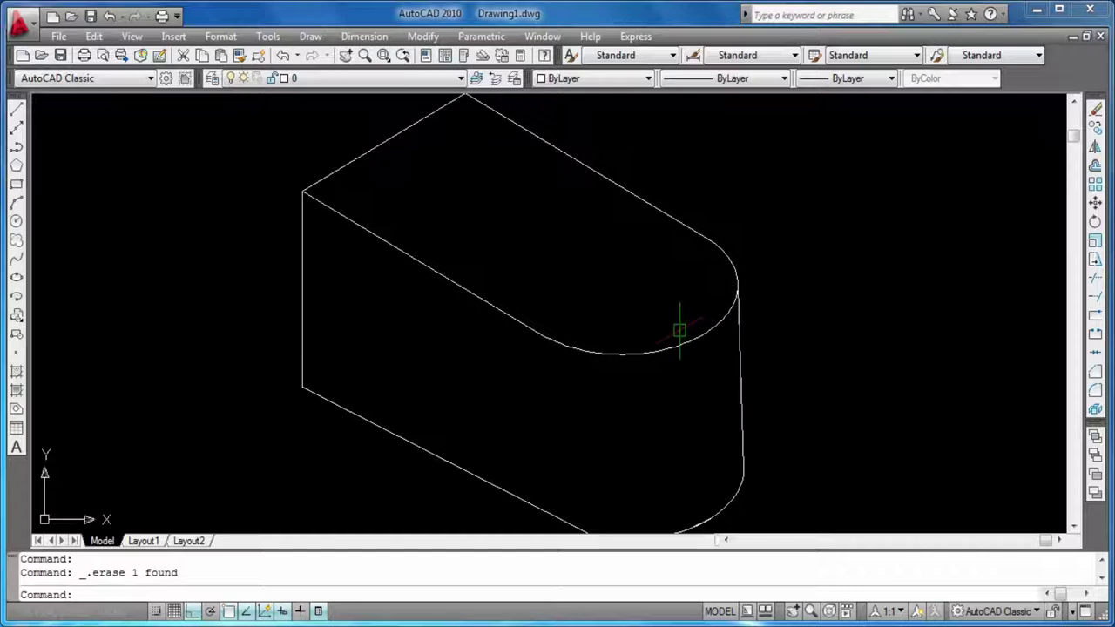
Draw a 24-unit helper line from the rounded end's centre on the left isoplane.
text(l)
key(Return)
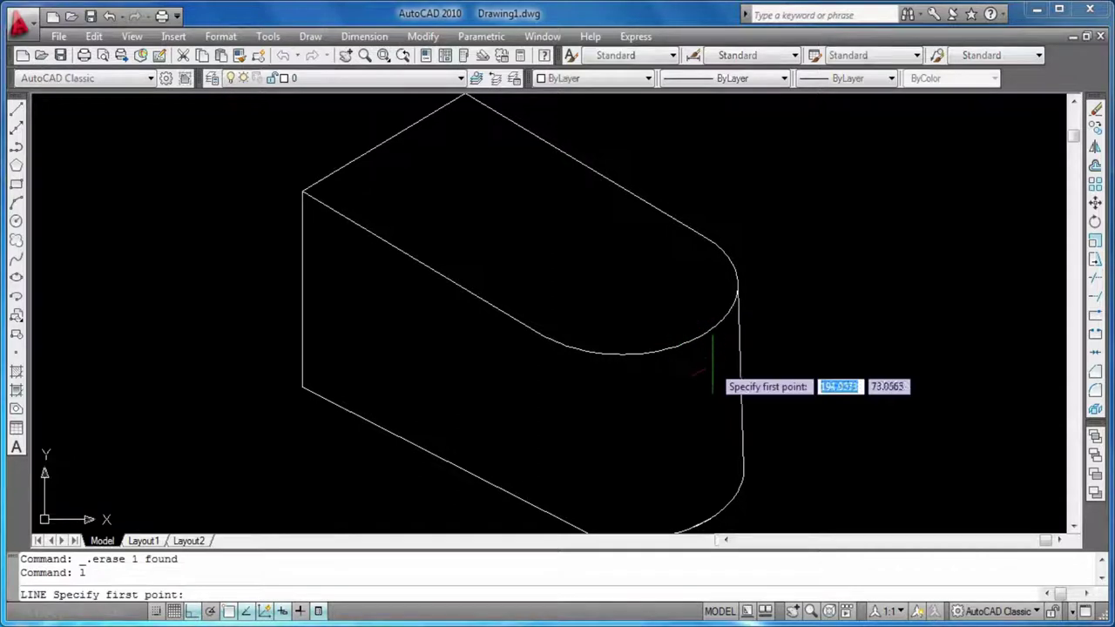
click(709, 327)
key(F5)
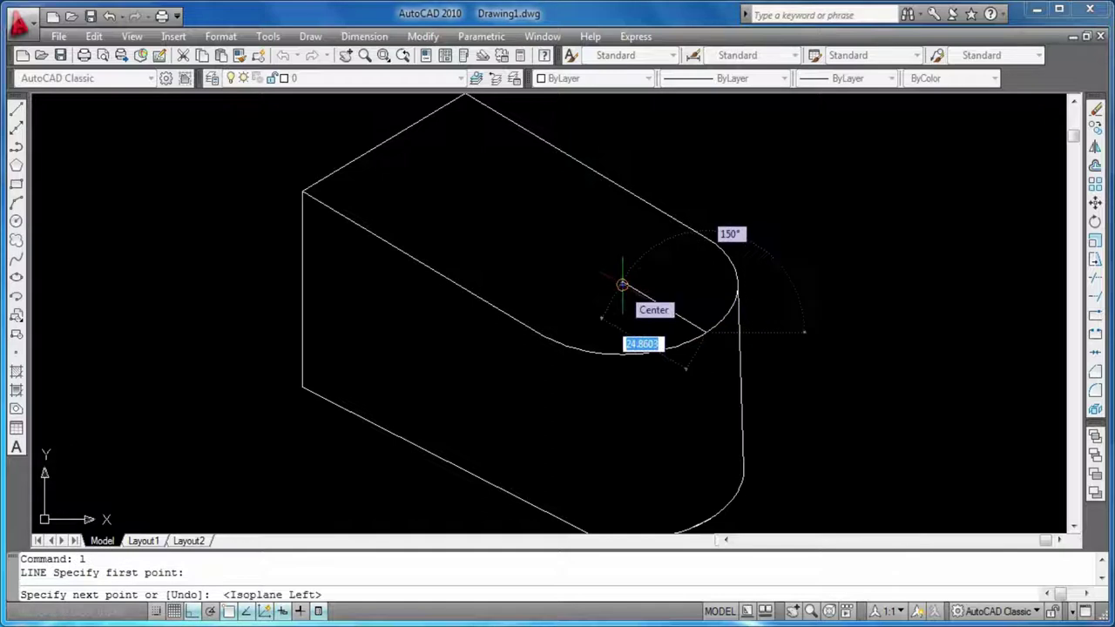
text(24)
key(Return)
key(Return)
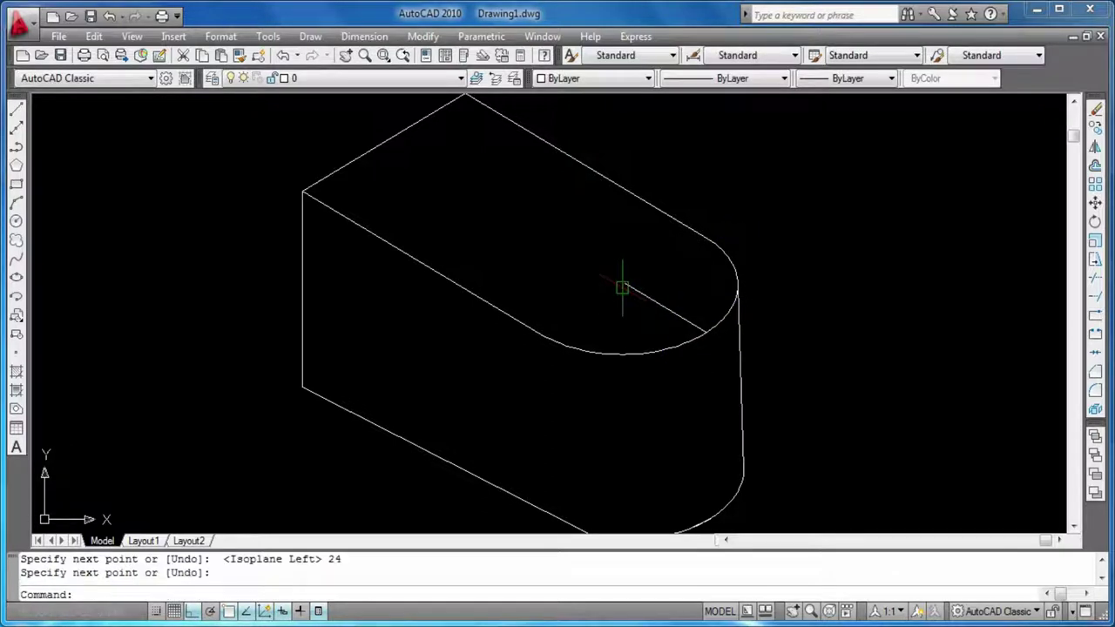
Draw a 20-diameter isocircle on the top isoplane, centred at the helper line's end.
key(Return)
text(i)
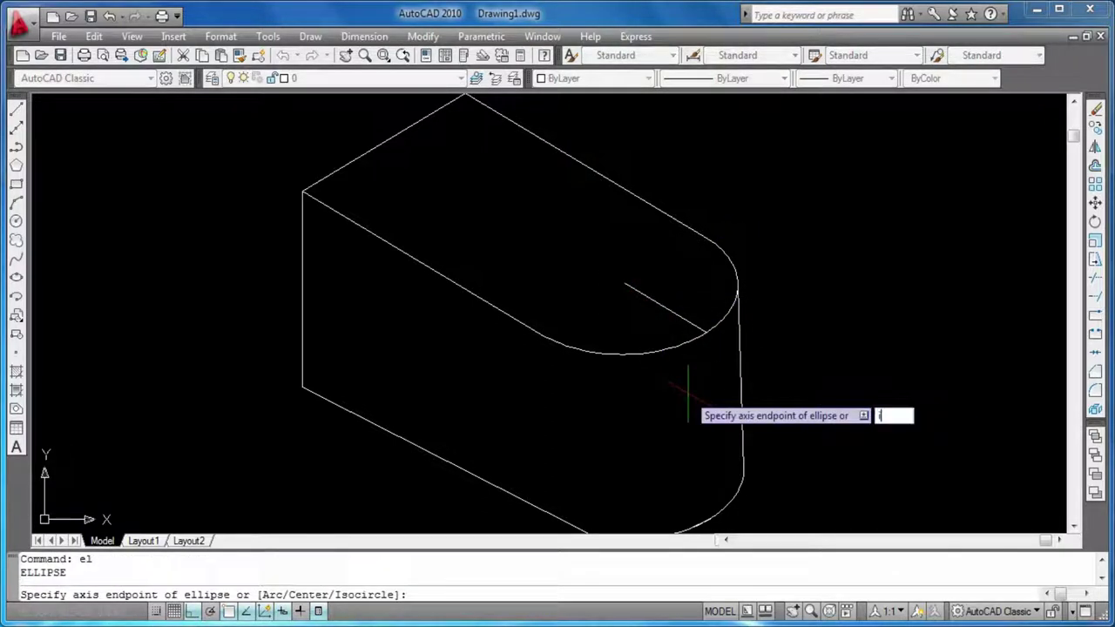
key(Return)
click(624, 285)
key(F5)
key(Return)
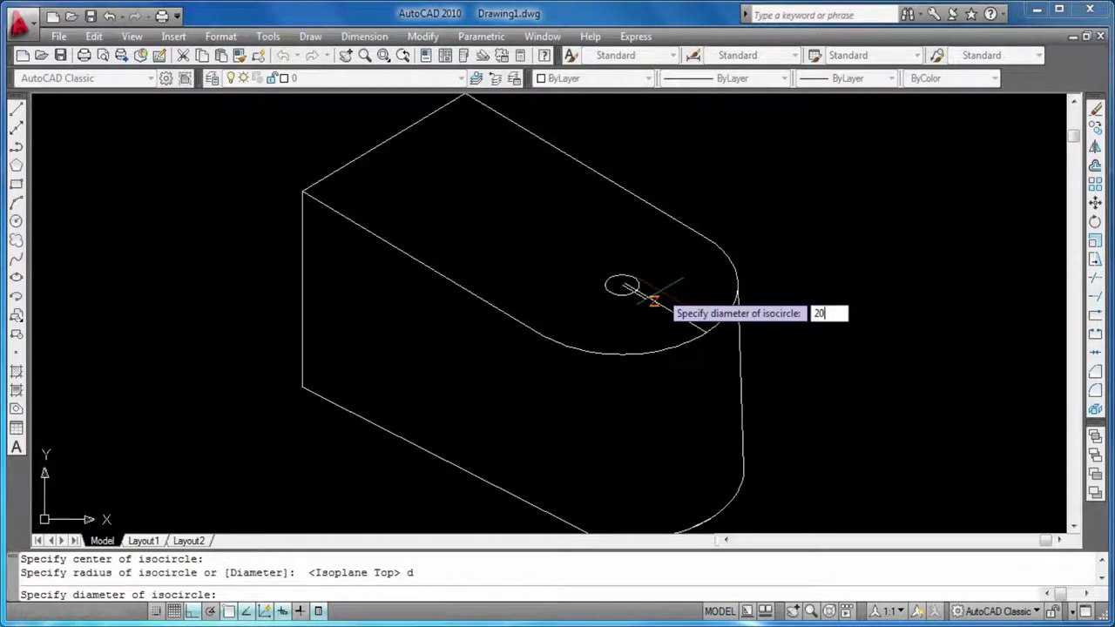
key(Return)
key(Return)
key(Escape)
key(Escape)
Erase the helper line inside the hole.
click(693, 320)
key(Delete)
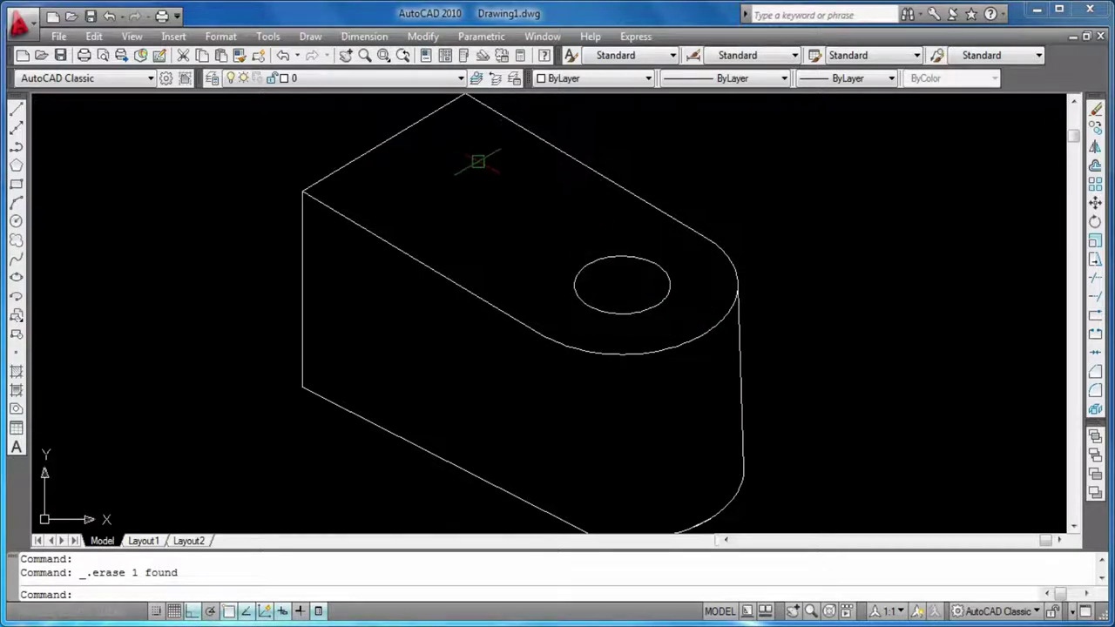
middle_drag(478, 162, 484, 206)
Draw a 21-unit marker line along the back edge from the top back corner.
text(l)
key(Return)
click(471, 134)
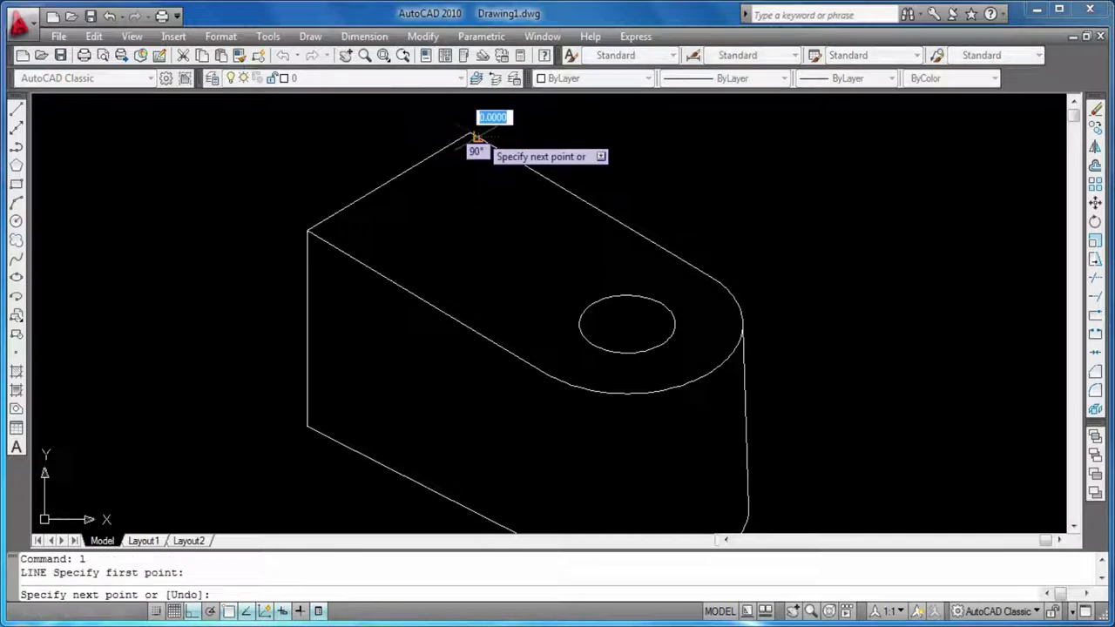
key(Escape)
key(Escape)
text(l)
key(Return)
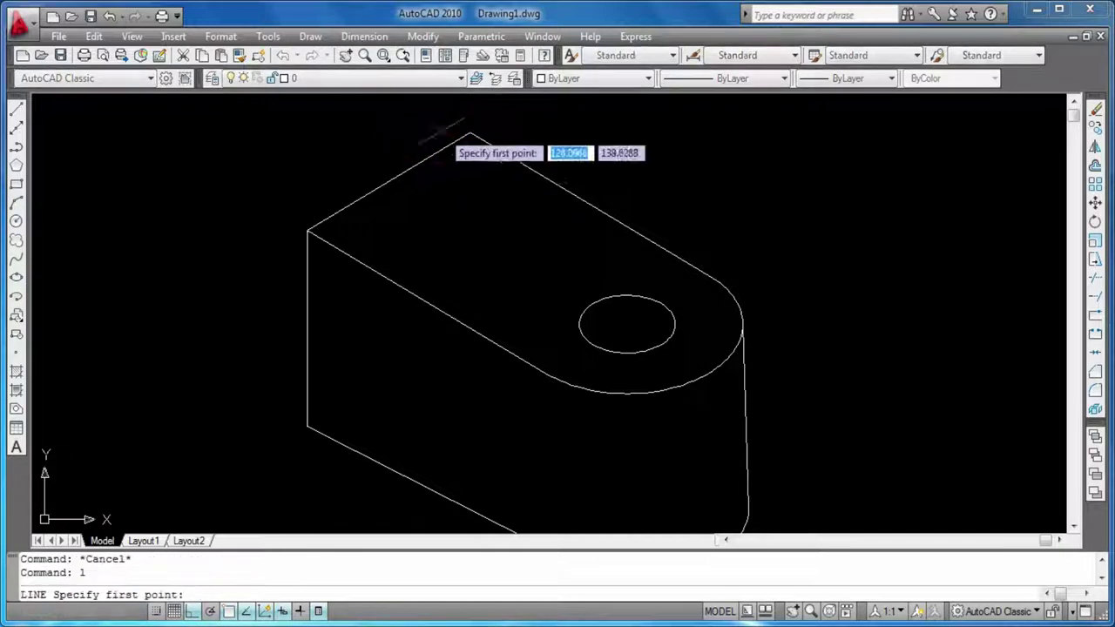
click(469, 134)
text(21)
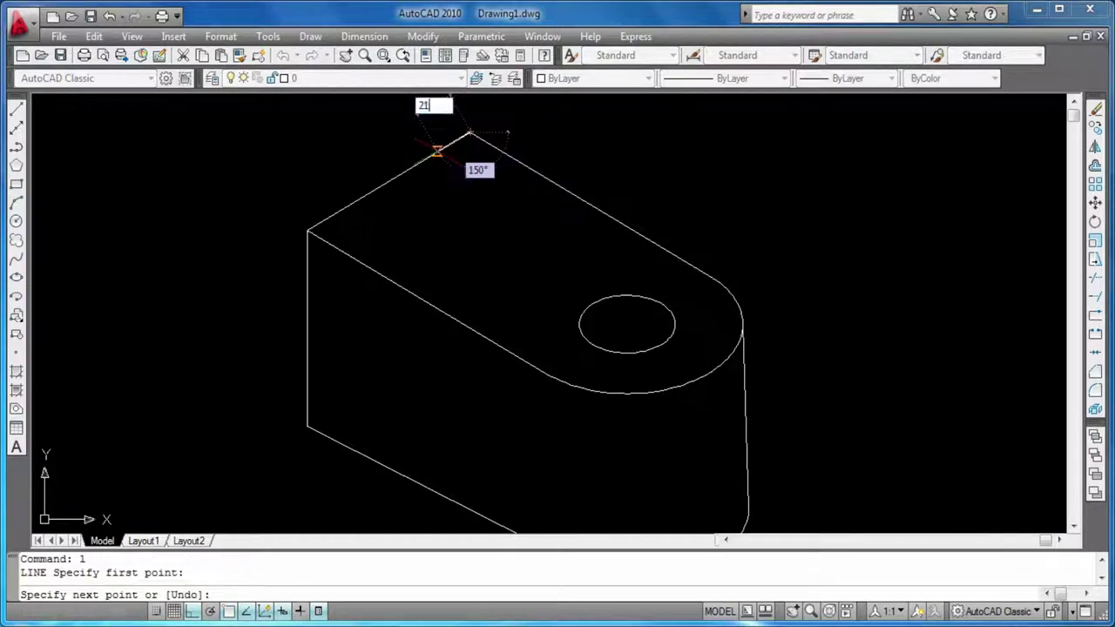
key(Return)
Draw a 21-unit marker line along the left edge from the top left corner.
key(Return)
text(l)
key(Return)
click(307, 231)
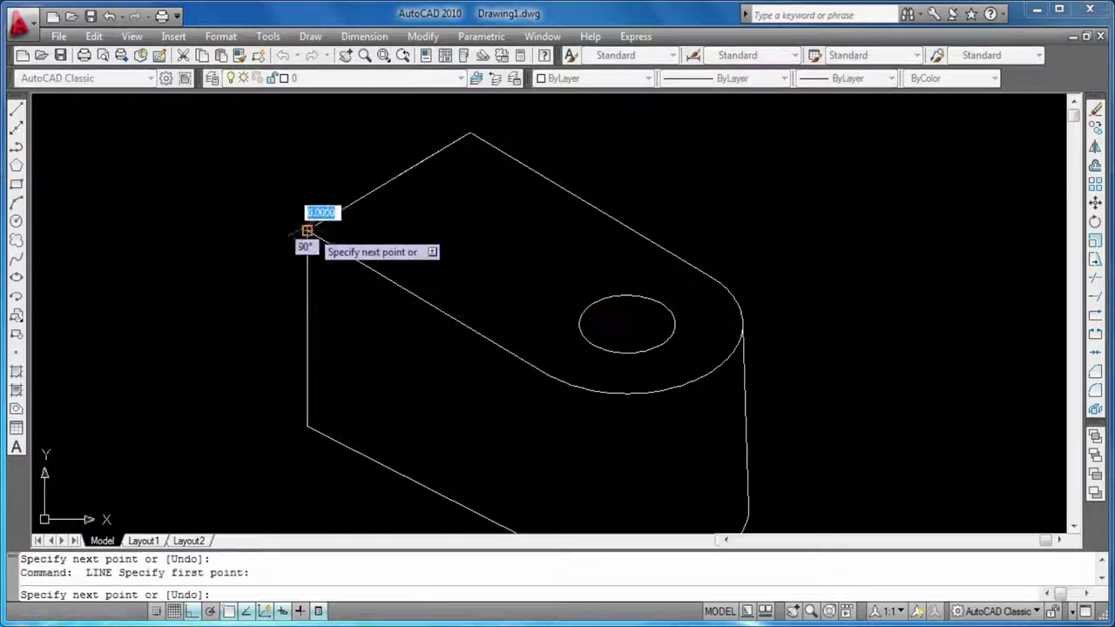
text(21)
key(Return)
key(Return)
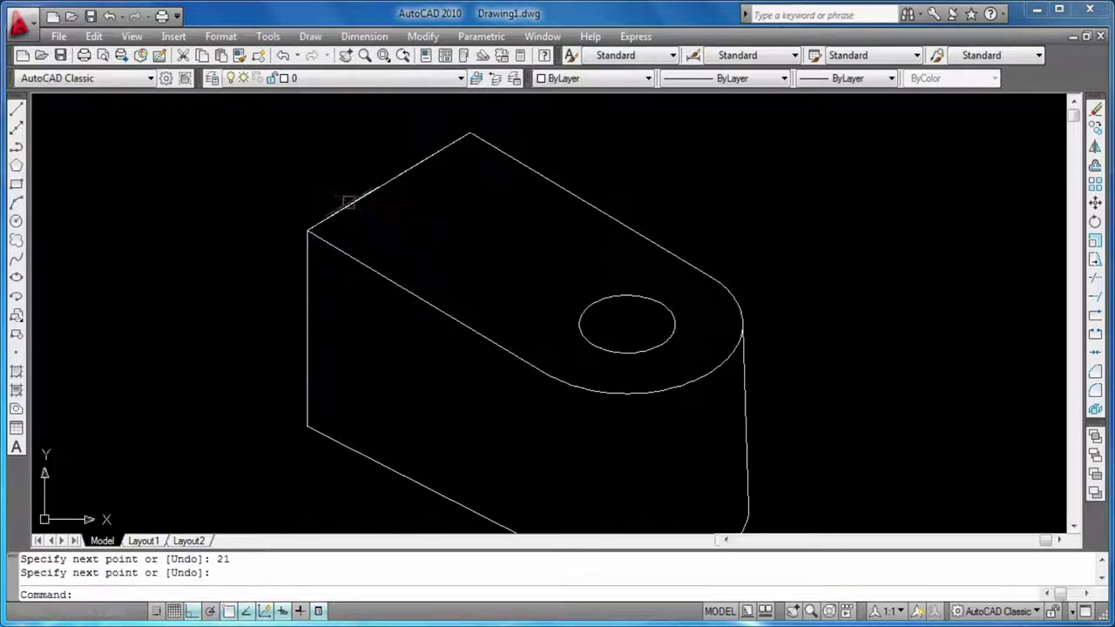
key(Return)
Draw the two slot lines from the marked edge points toward the top of the hole.
click(399, 175)
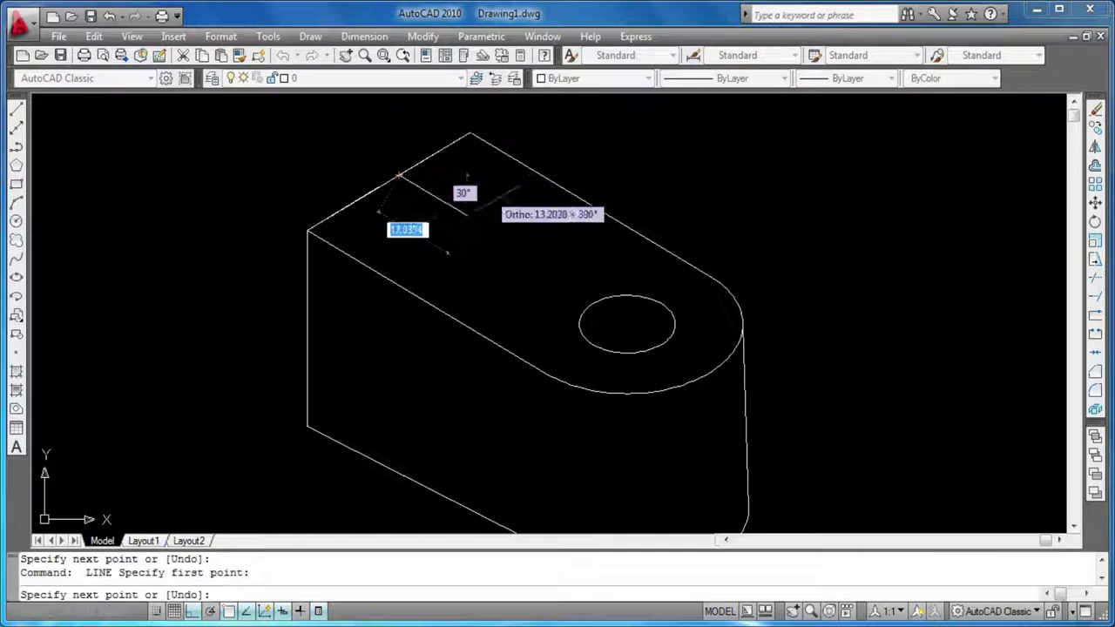
click(614, 298)
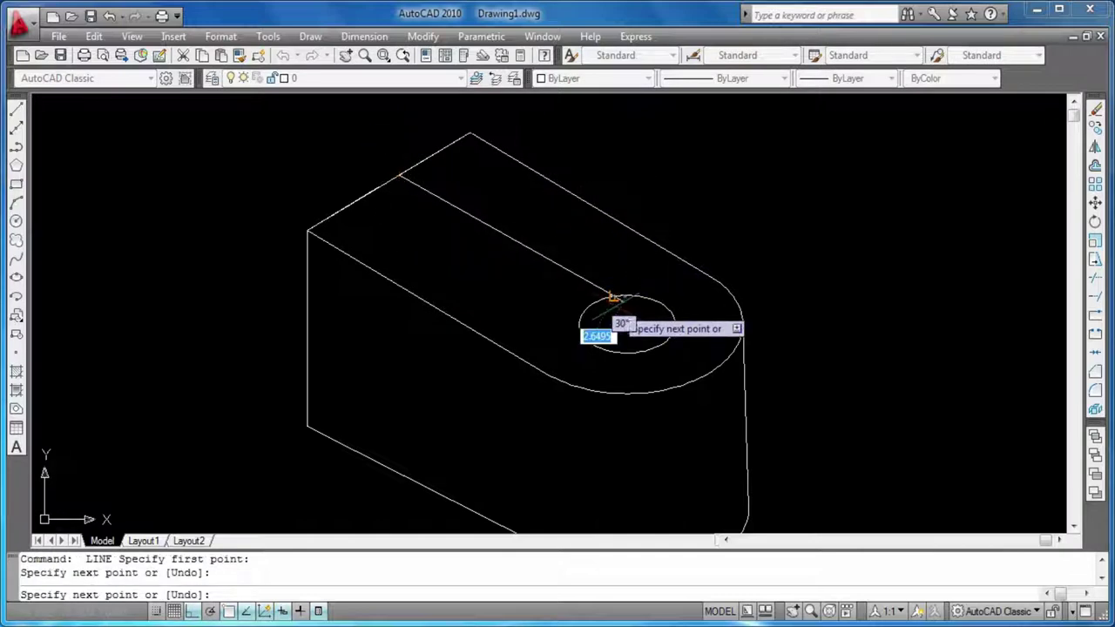
key(Return)
key(Return)
key(Return)
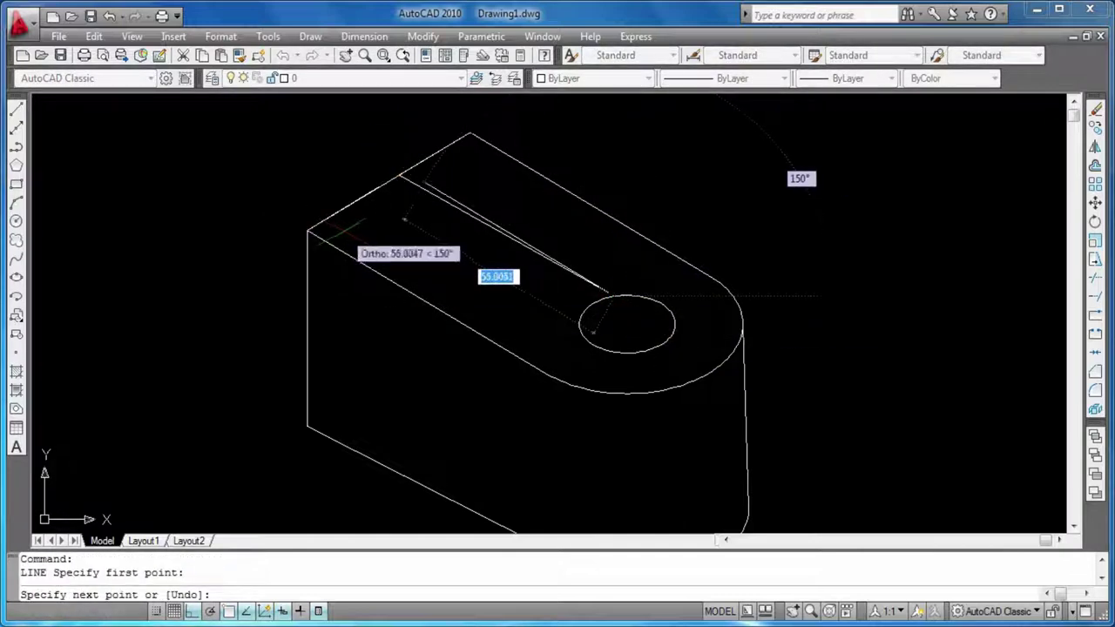
key(Escape)
key(Escape)
key(Return)
click(379, 186)
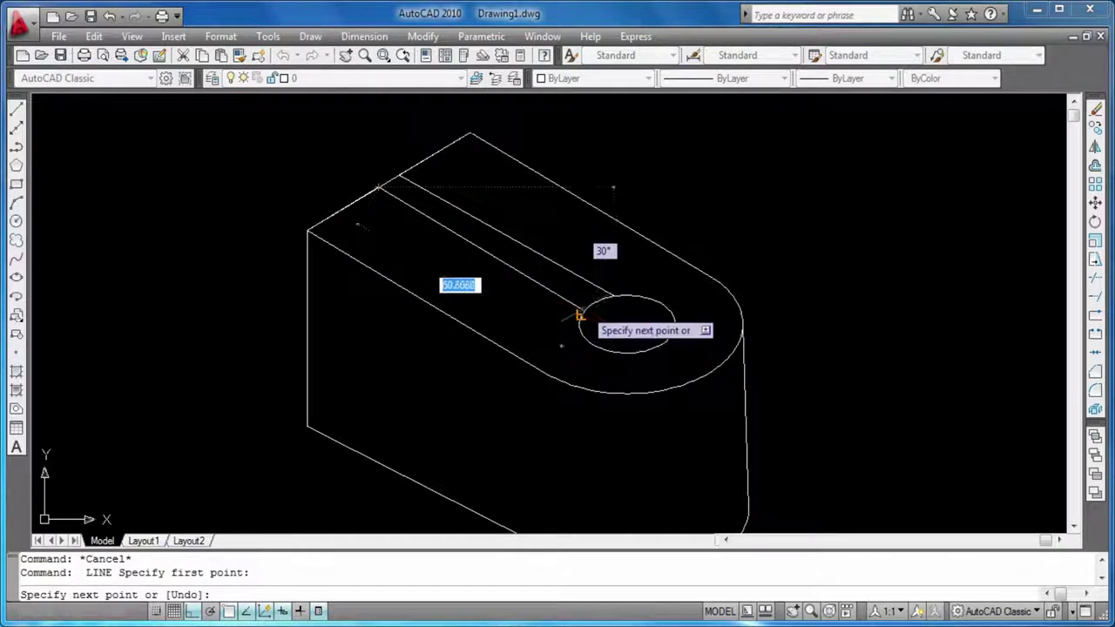
key(Return)
key(Return)
Draw two vertical depth lines down from the hole's sides on the right isoplane.
scroll(667, 324, up, 3)
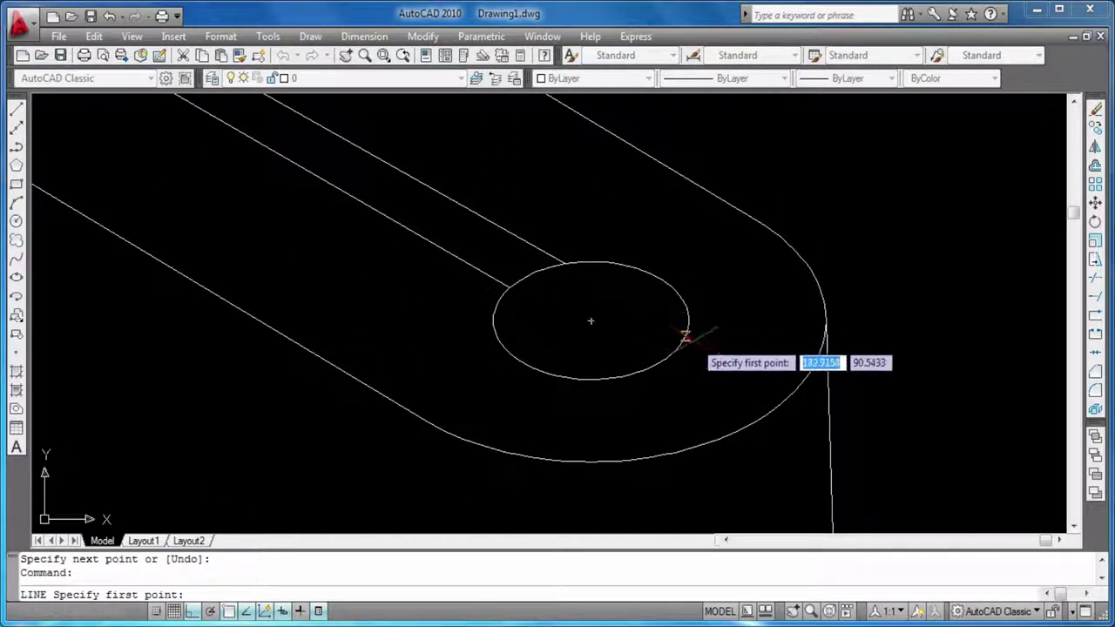
click(536, 313)
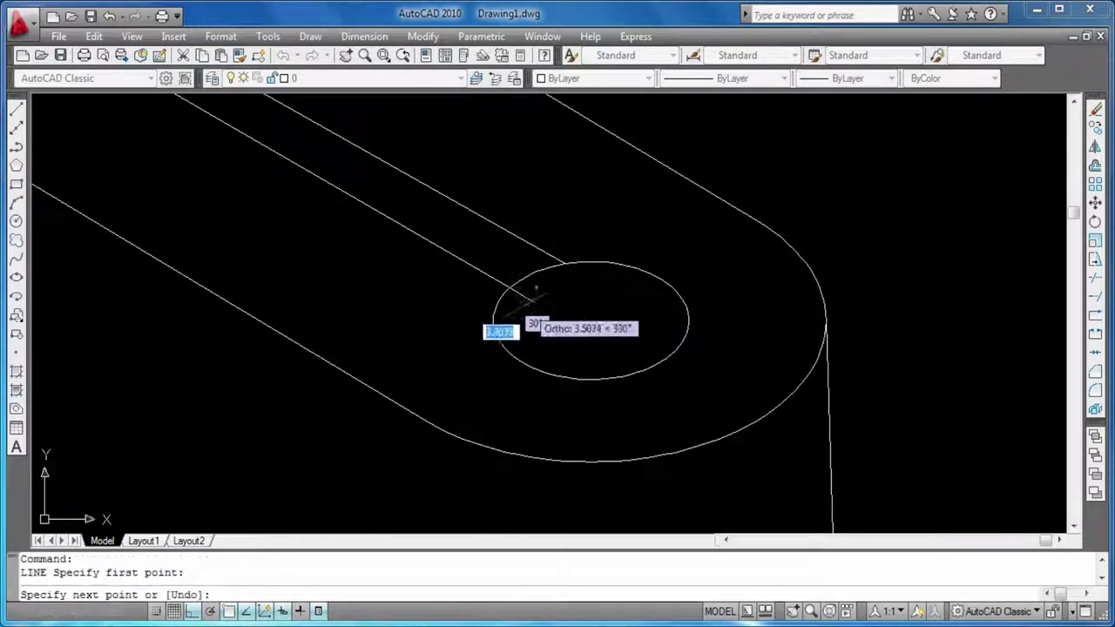
key(Escape)
key(Escape)
key(Return)
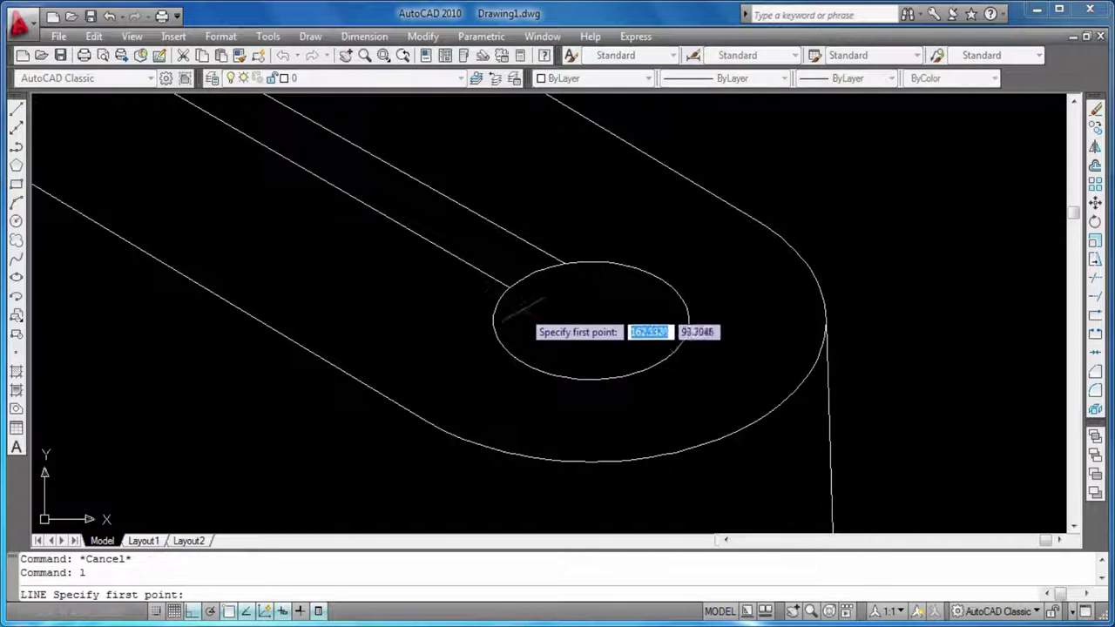
click(510, 289)
key(F5)
click(508, 377)
key(Return)
key(Return)
click(565, 263)
click(564, 400)
key(Return)
key(Return)
text(tt)
key(Return)
key(Return)
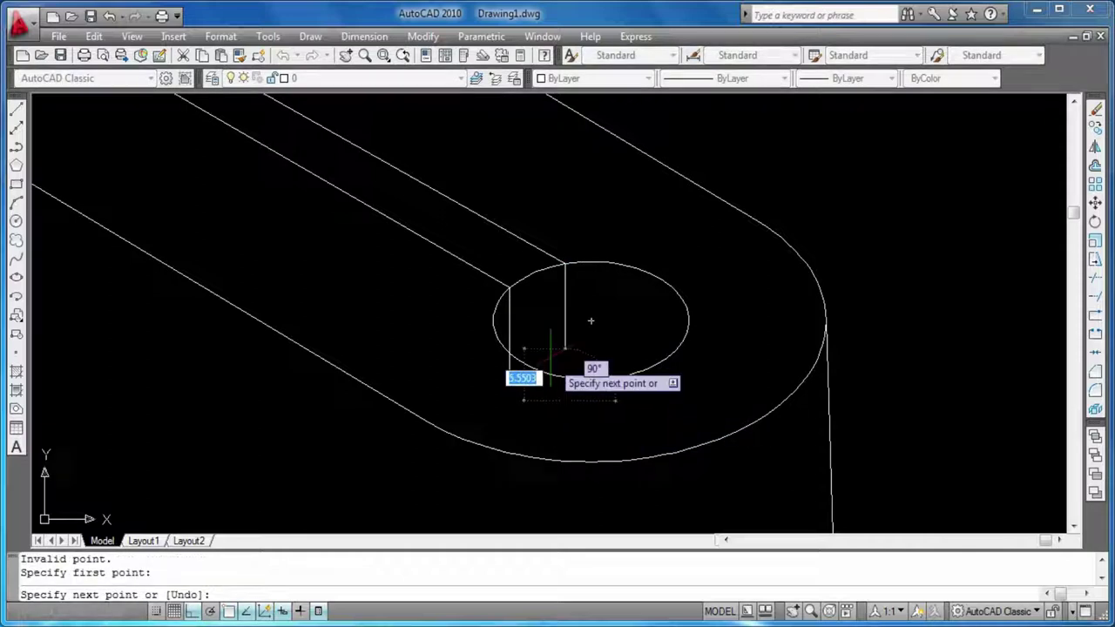
key(Escape)
key(Escape)
Trim both vertical depth lines back to the hole's outline.
text(tr)
key(Return)
key(Return)
click(566, 391)
click(510, 375)
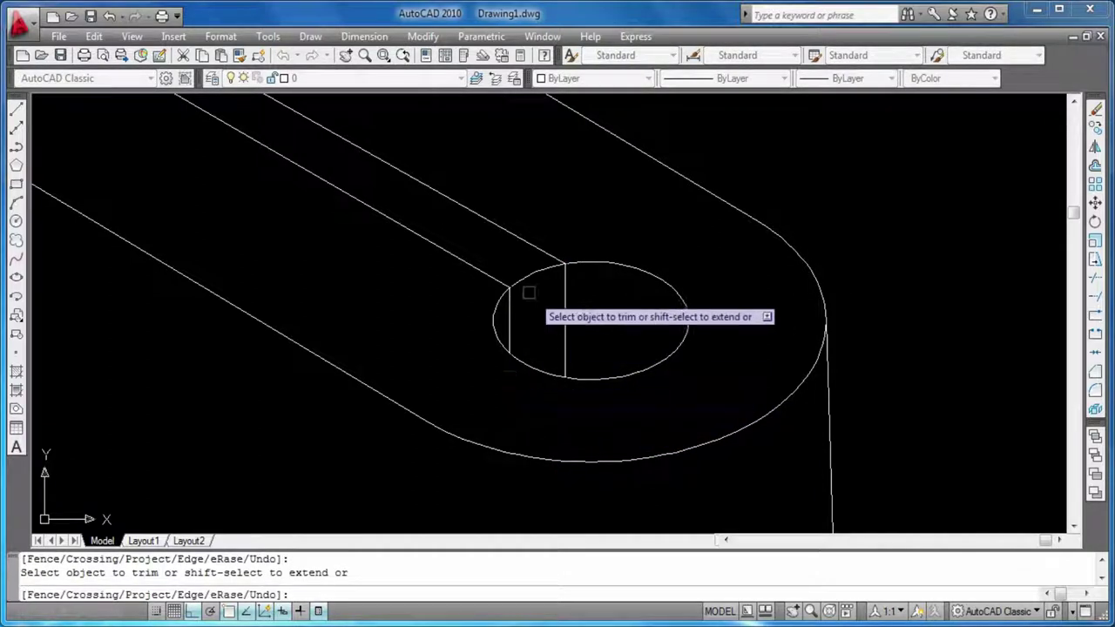
scroll(545, 312, down, 2)
middle_drag(763, 360, 789, 310)
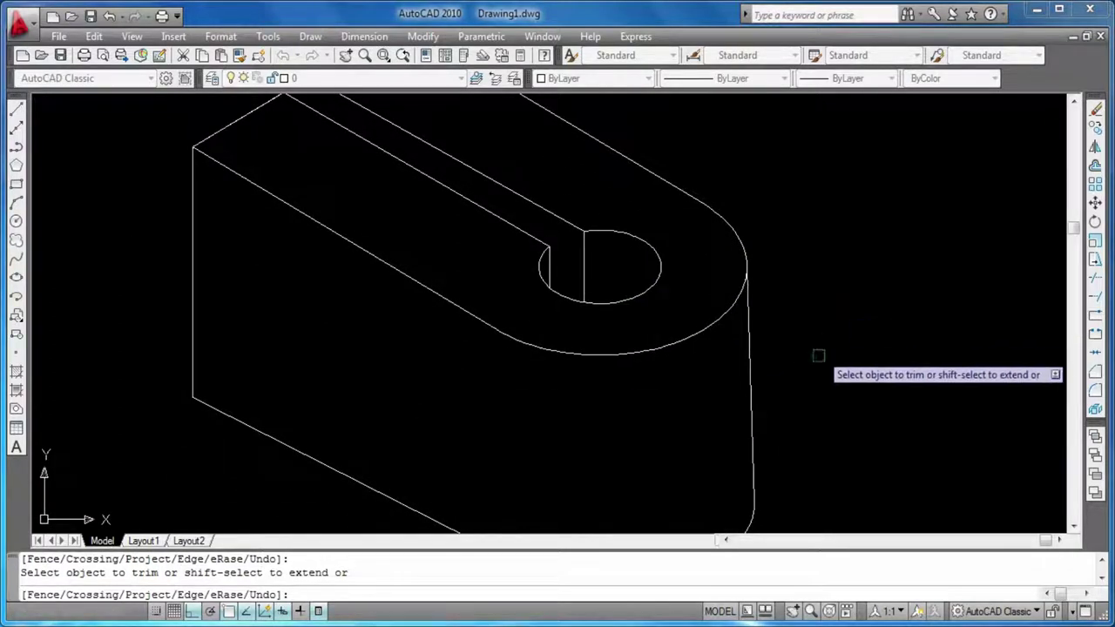
key(Escape)
key(Escape)
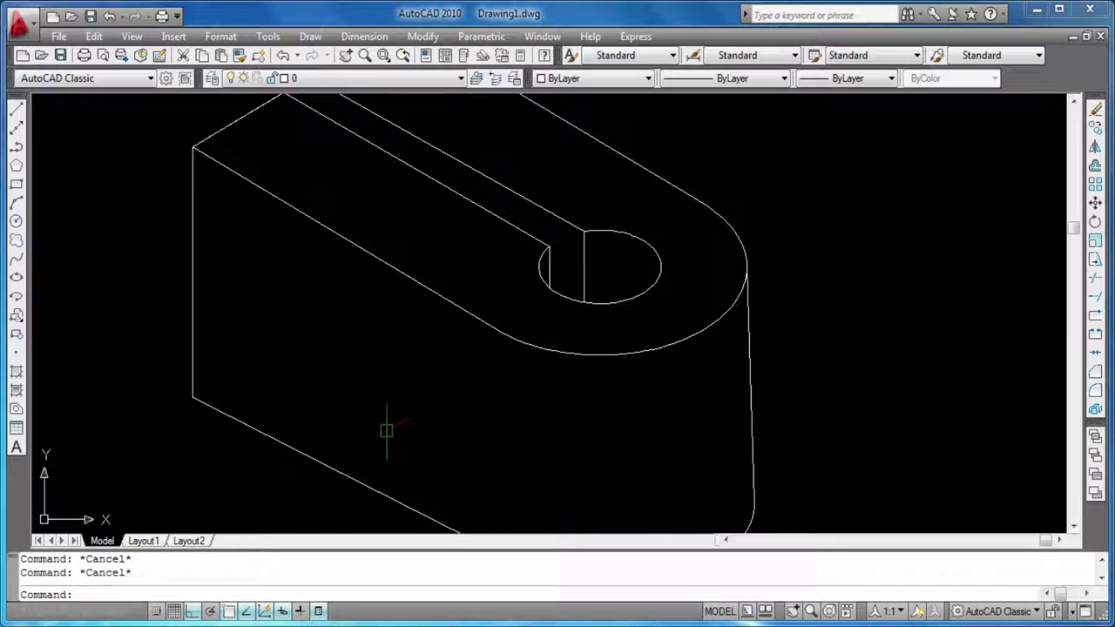
text(l)
Draw a construction line 14 up, then 15 along the left isoplane, from the front face's lower-left corner.
key(Return)
click(193, 397)
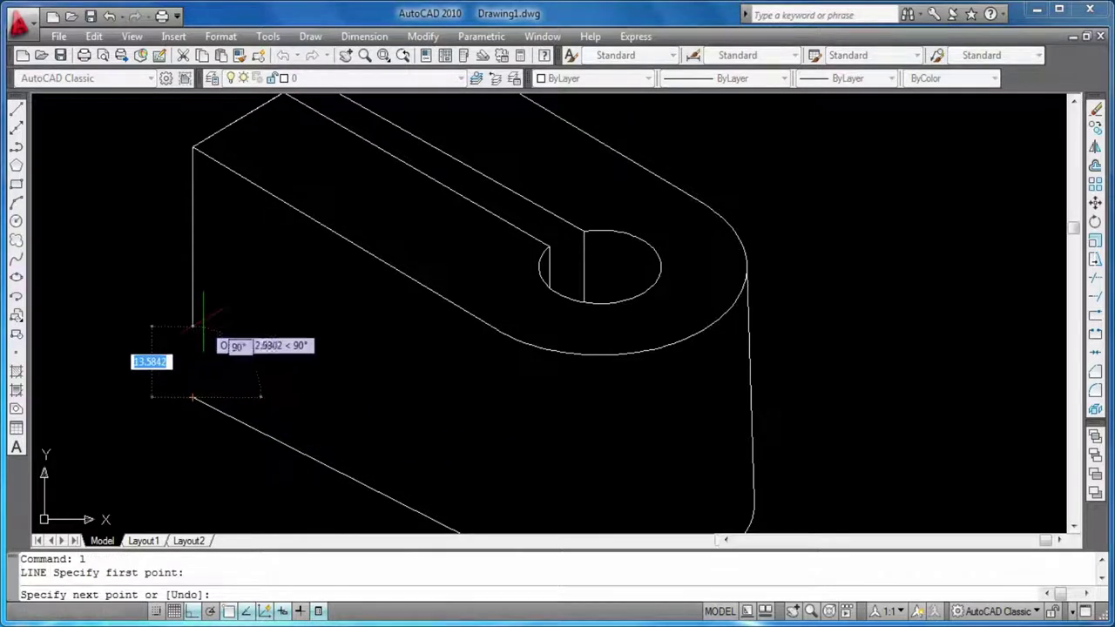
text(14)
key(Return)
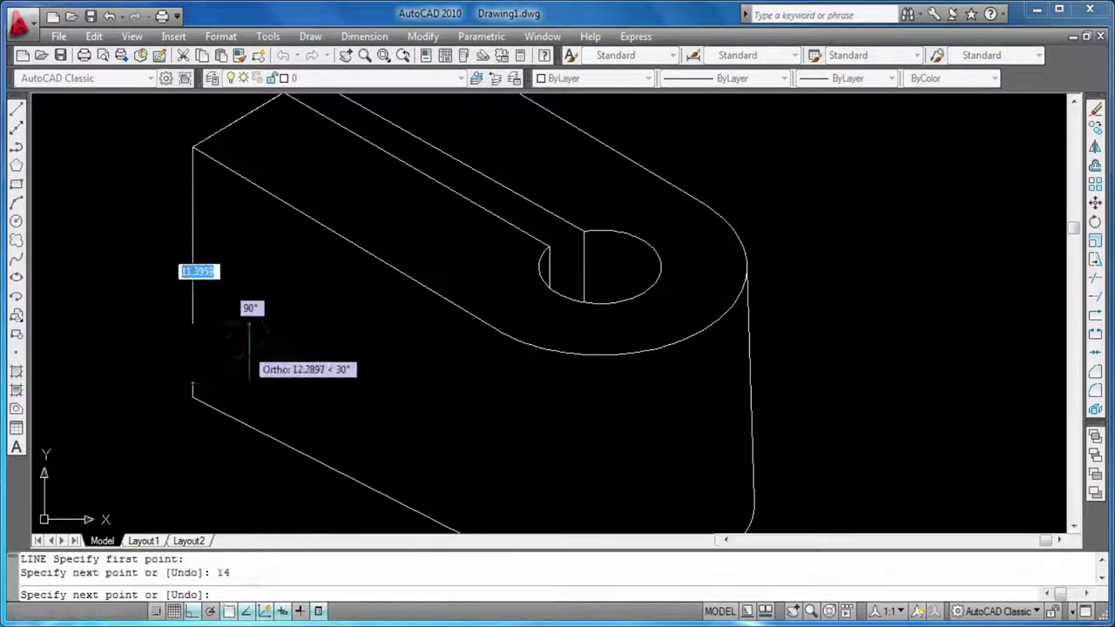
key(F5)
text(1)
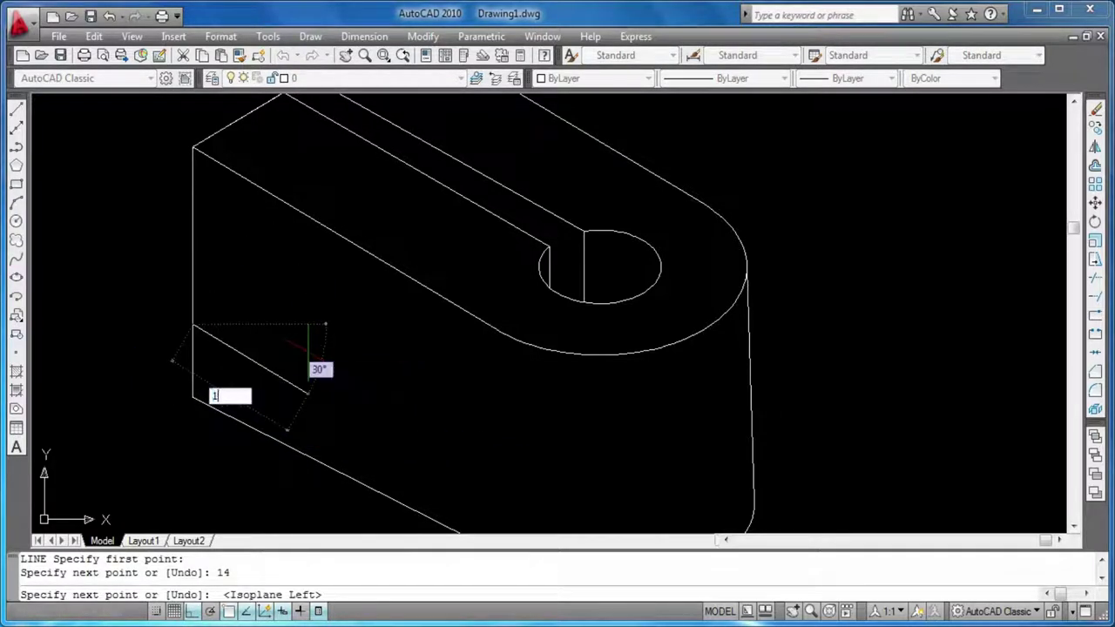
key(Return)
key(Return)
key(Return)
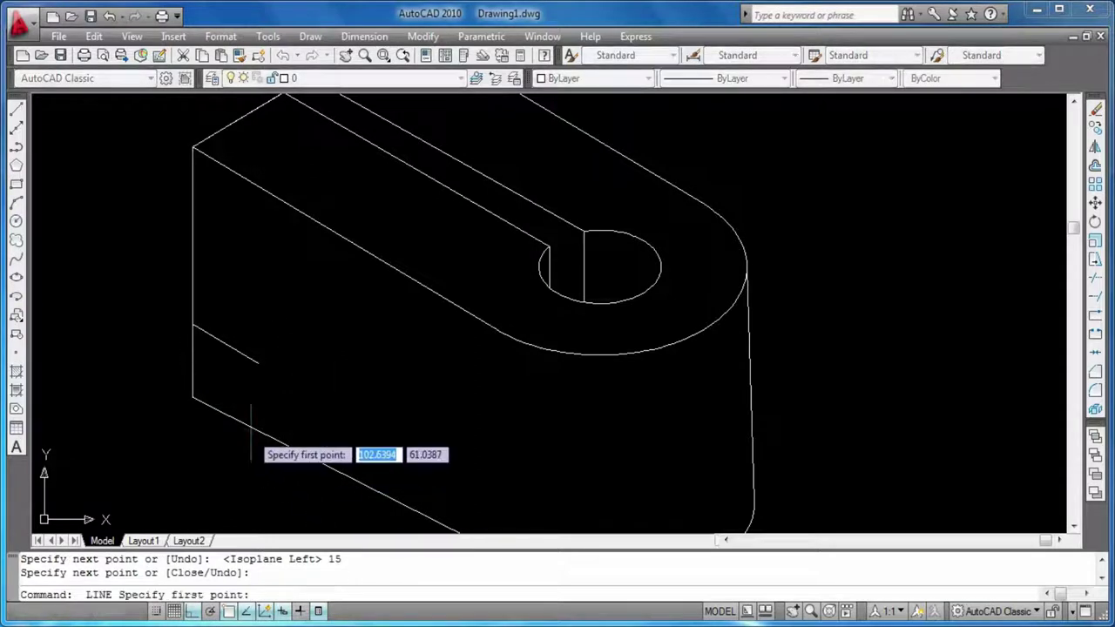
Draw a 20×20 isometric square window from the construction line's end.
click(258, 363)
text(20)
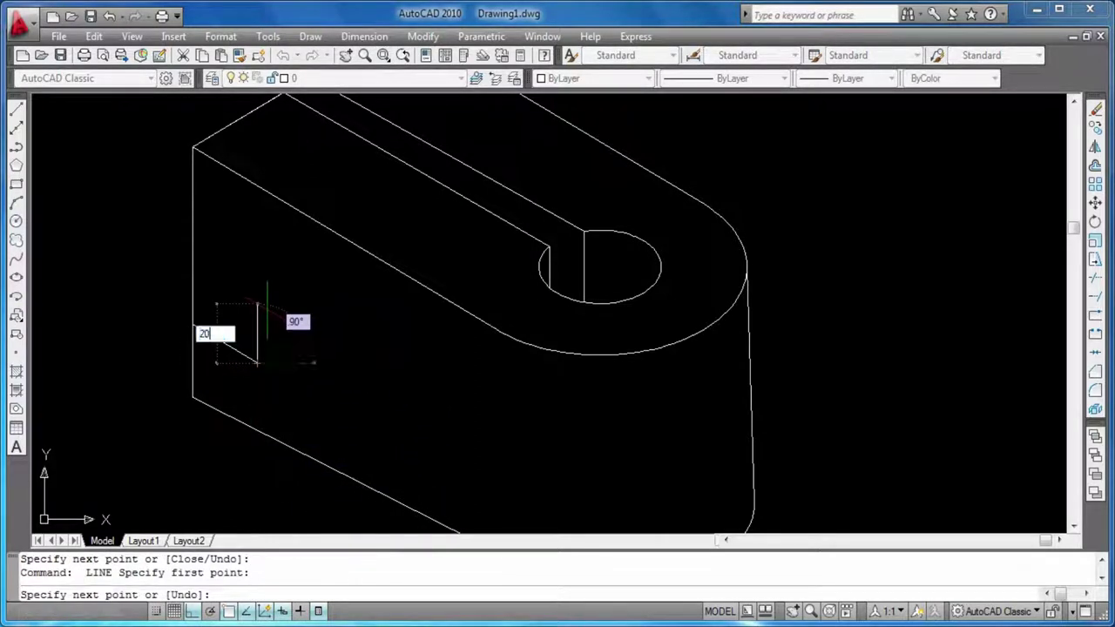
key(Return)
text(20)
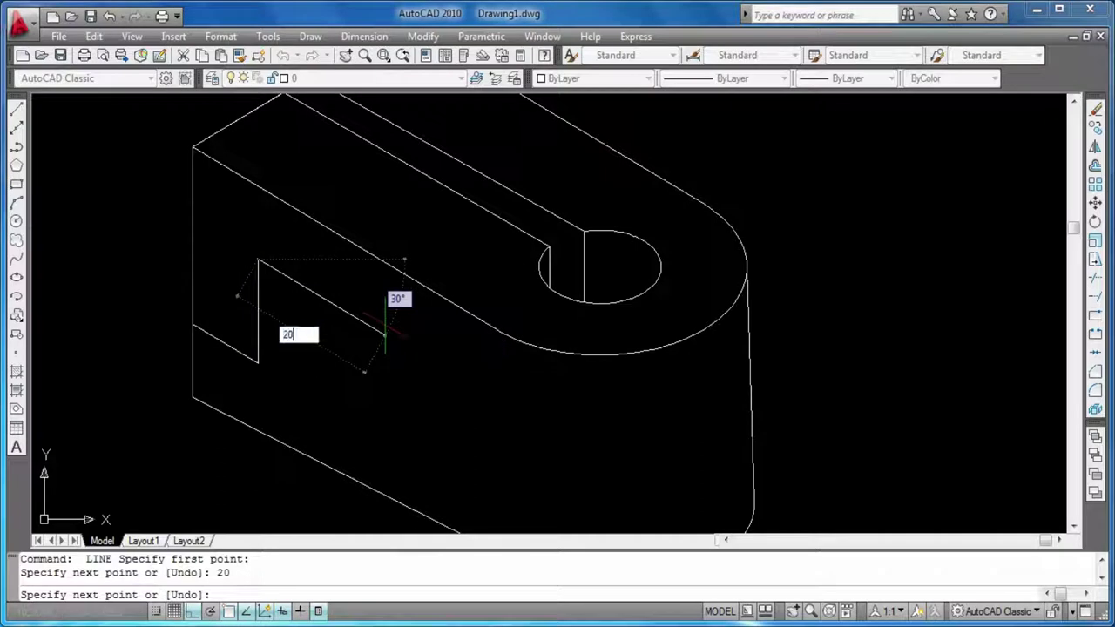
key(Return)
text(2)
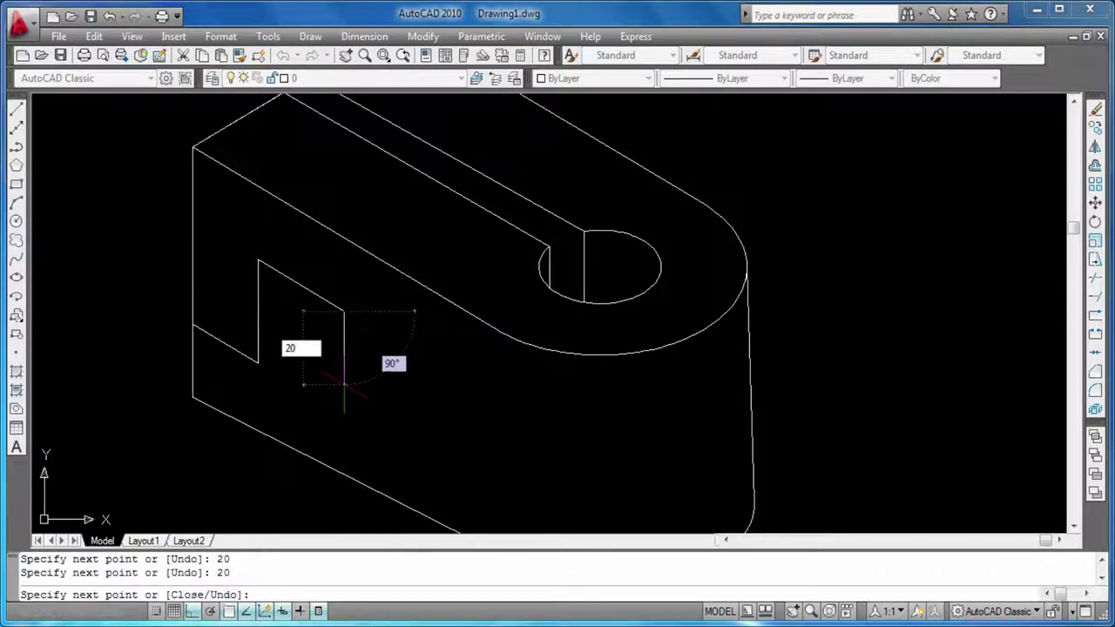
key(Return)
text(20)
key(Return)
key(Return)
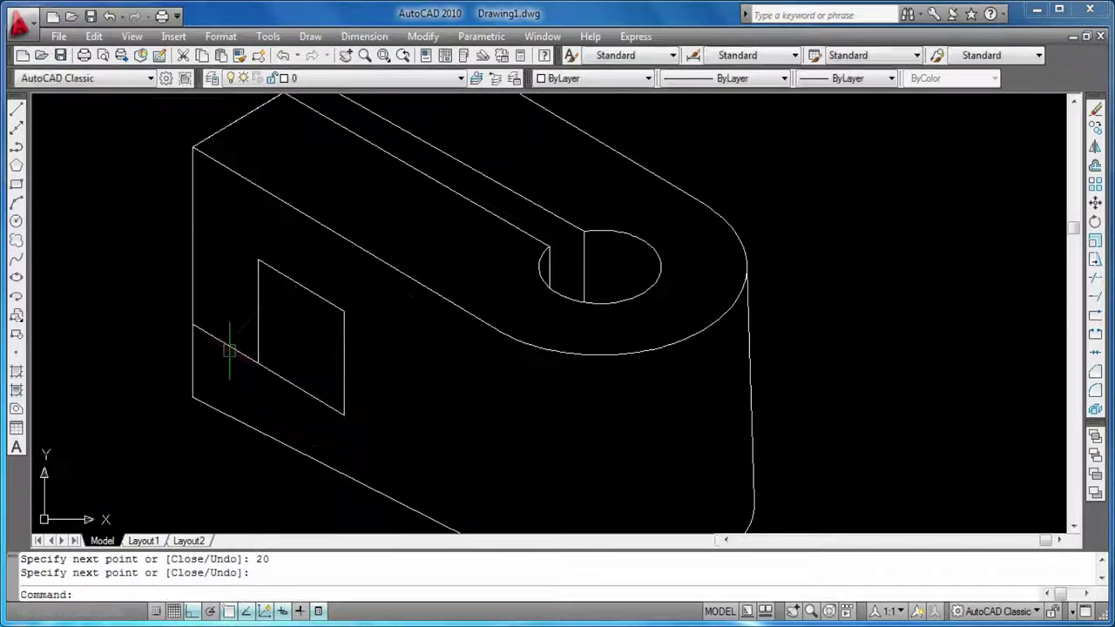
key(Escape)
key(Escape)
Delete the leftover construction line.
click(219, 345)
key(Delete)
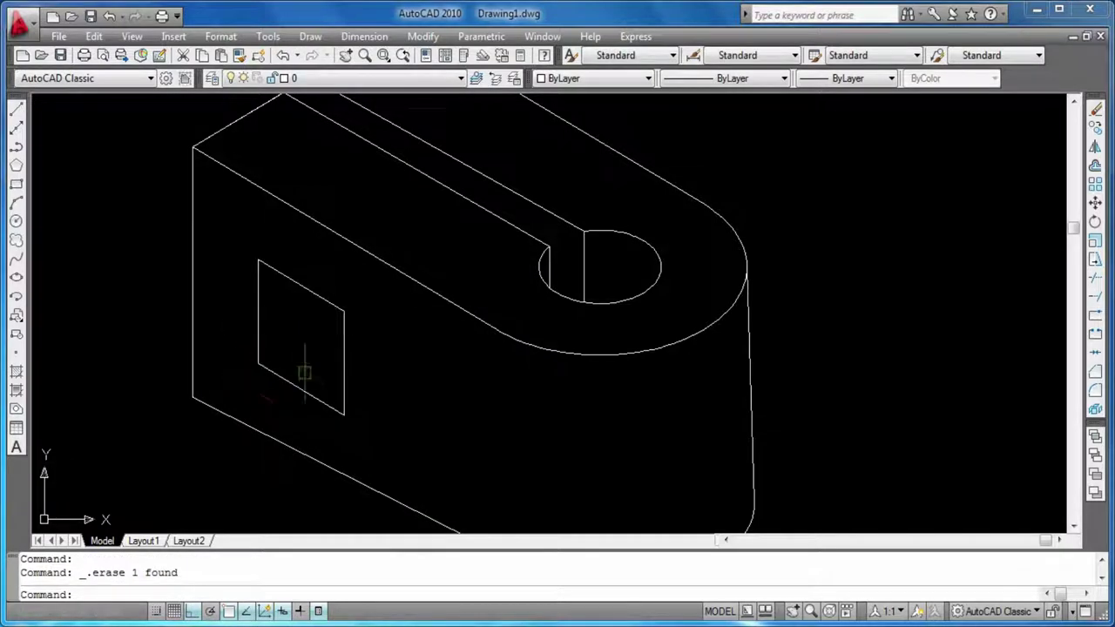
key(Return)
key(Escape)
Draw a diagonal from the window's top-right corner to its bottom-left corner.
text(l)
key(Return)
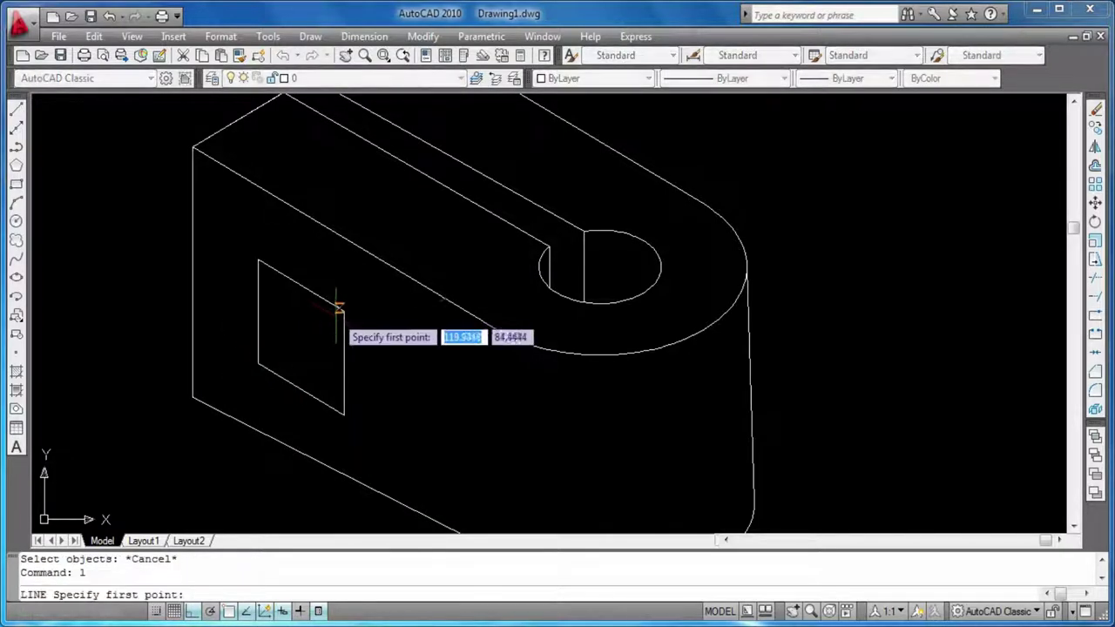
click(340, 310)
click(258, 361)
key(Return)
key(Return)
text(z)
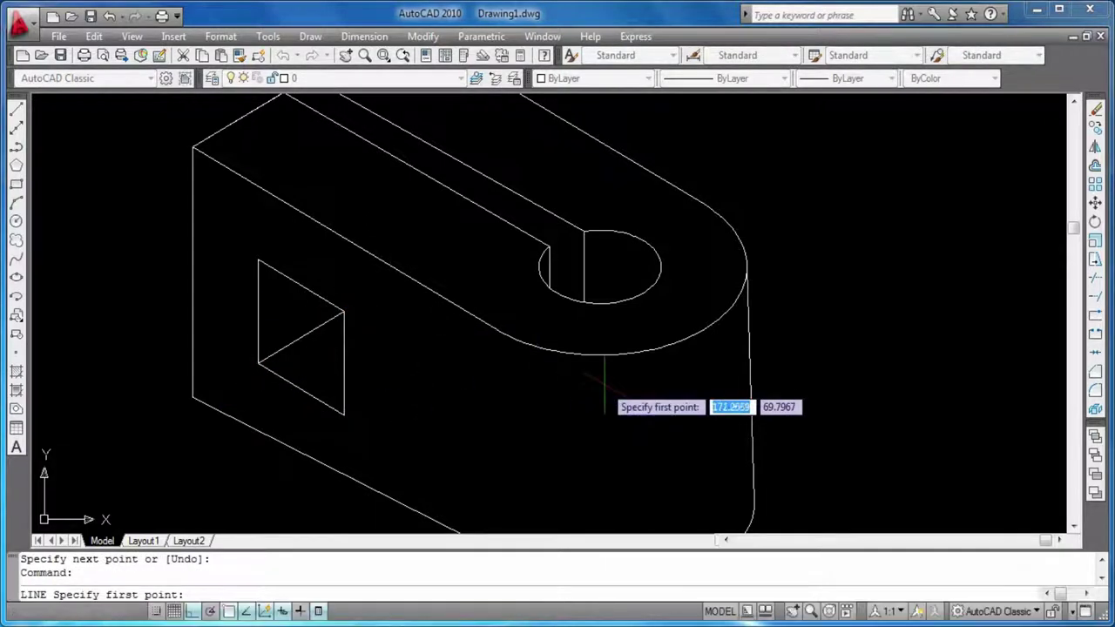
key(Return)
key(Escape)
Zoom All to show the whole block.
text(z)
key(Return)
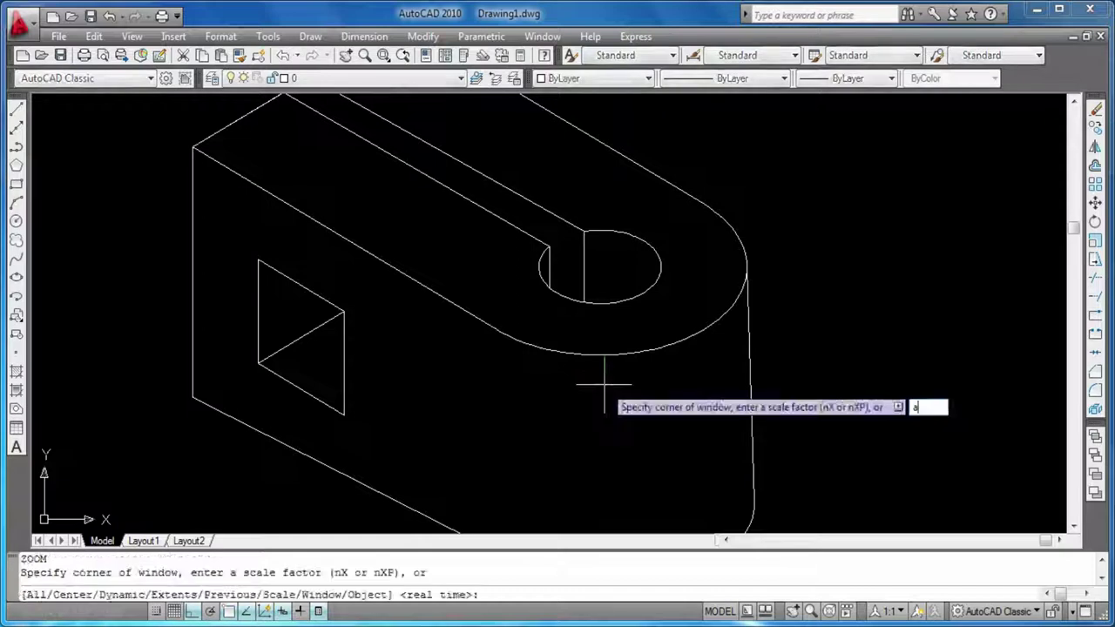
text(a)
key(Return)
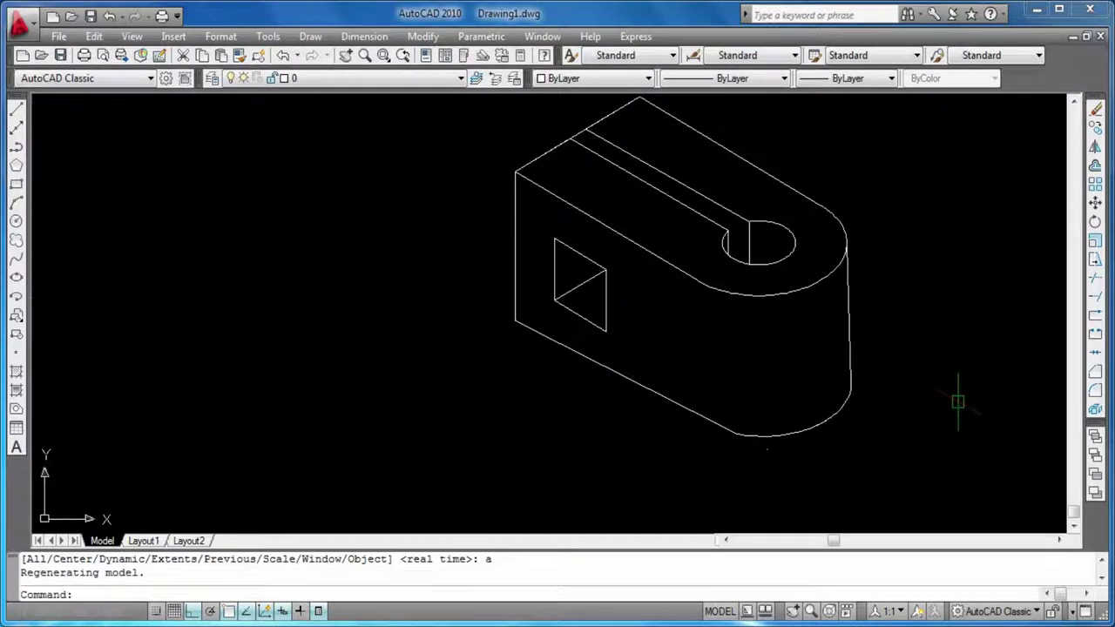
key(Escape)
key(Escape)
Erase the overlapping top edge and trim the back edge across the slot's open end.
click(543, 154)
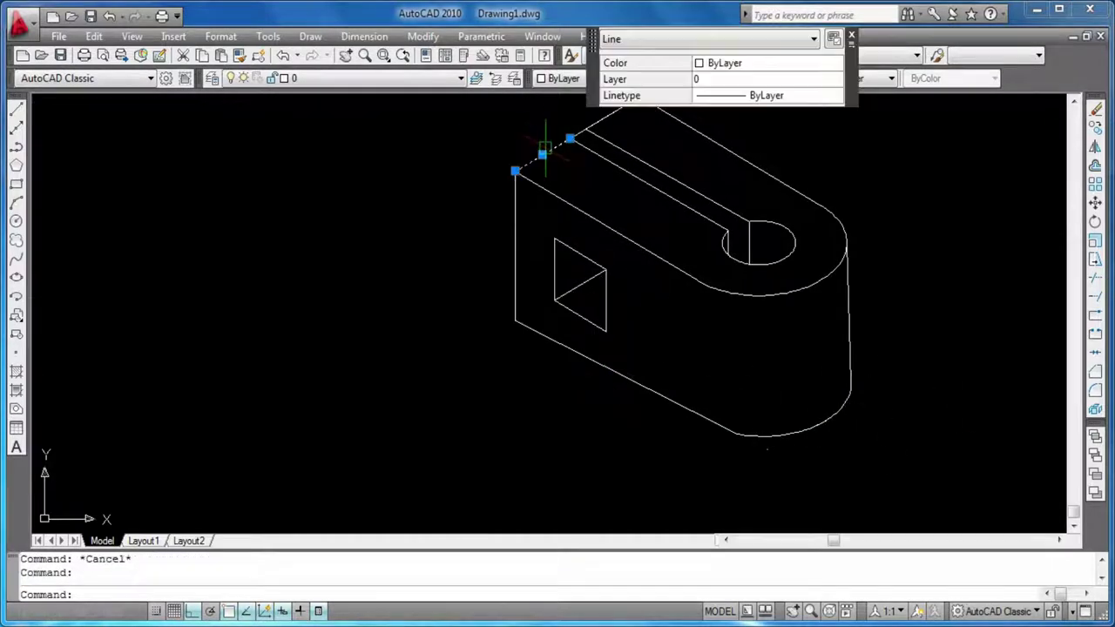
key(Delete)
text(tr)
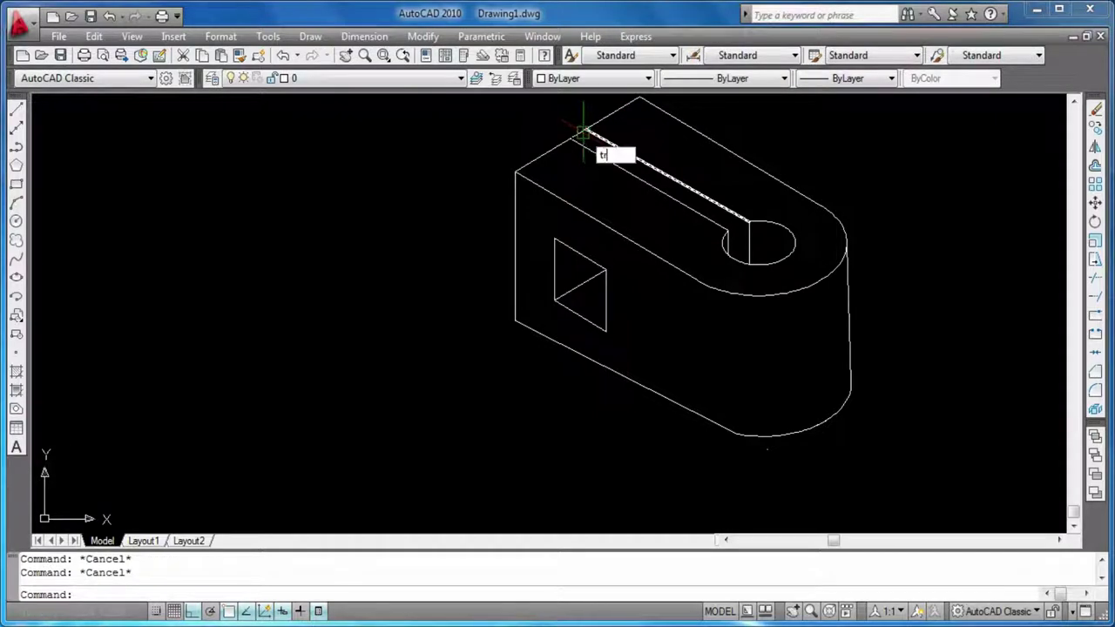
key(Return)
key(Return)
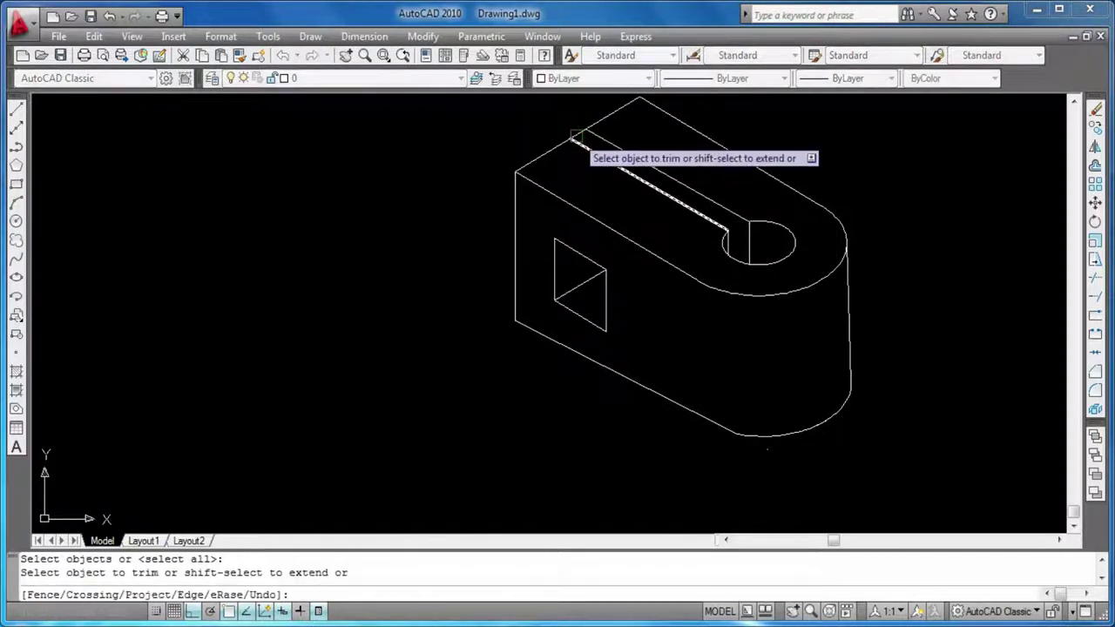
click(578, 133)
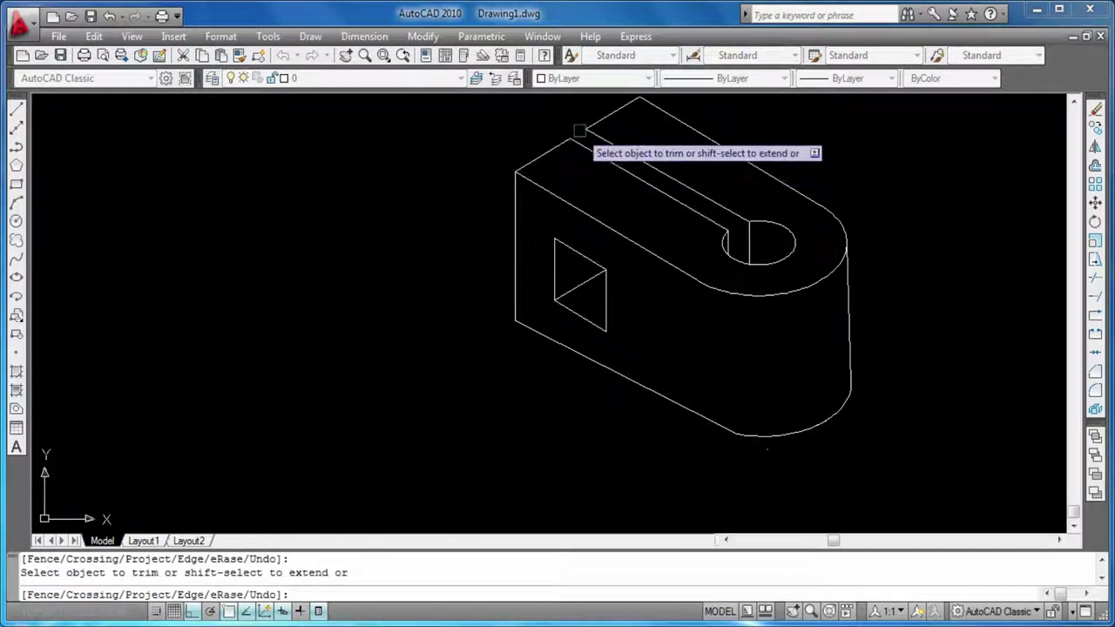
scroll(633, 223, down, 3)
scroll(634, 223, up, 3)
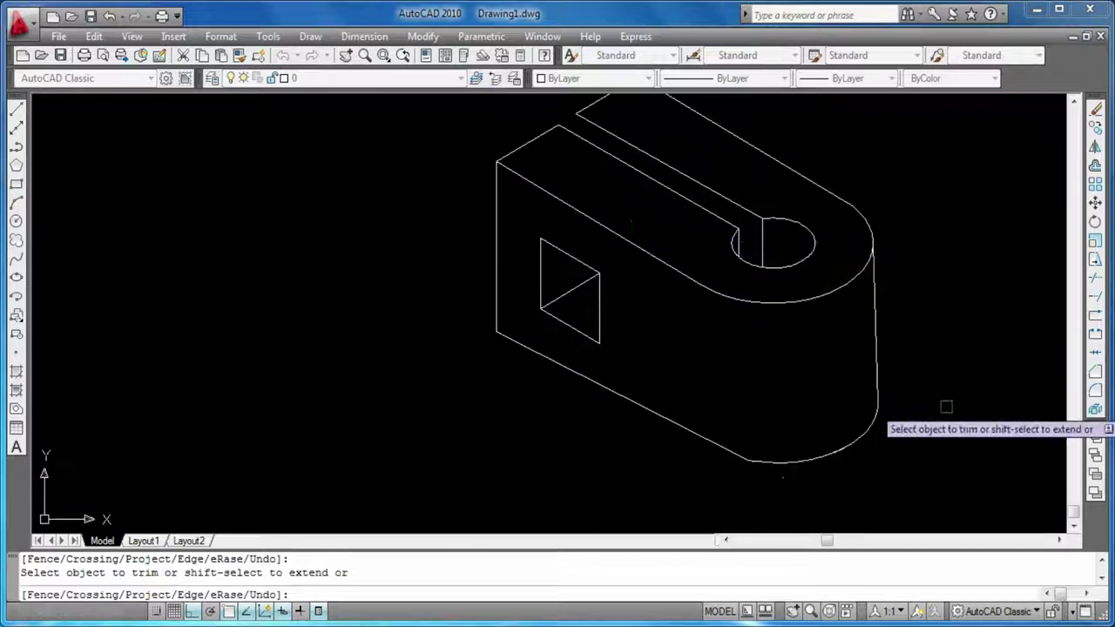
key(Escape)
key(Escape)
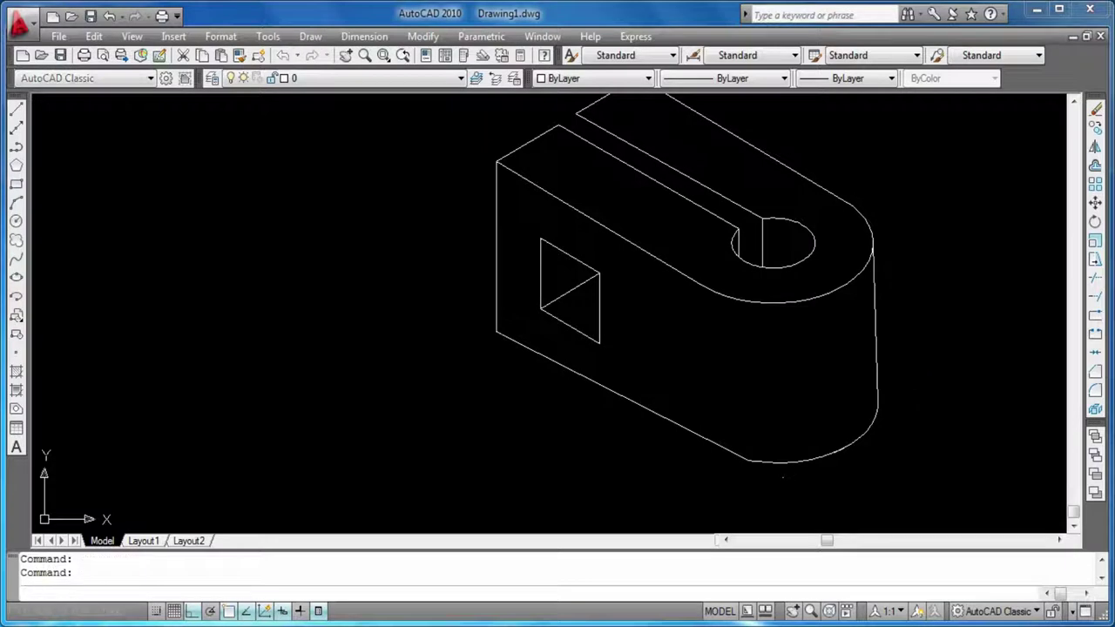
key(ctrl+s)
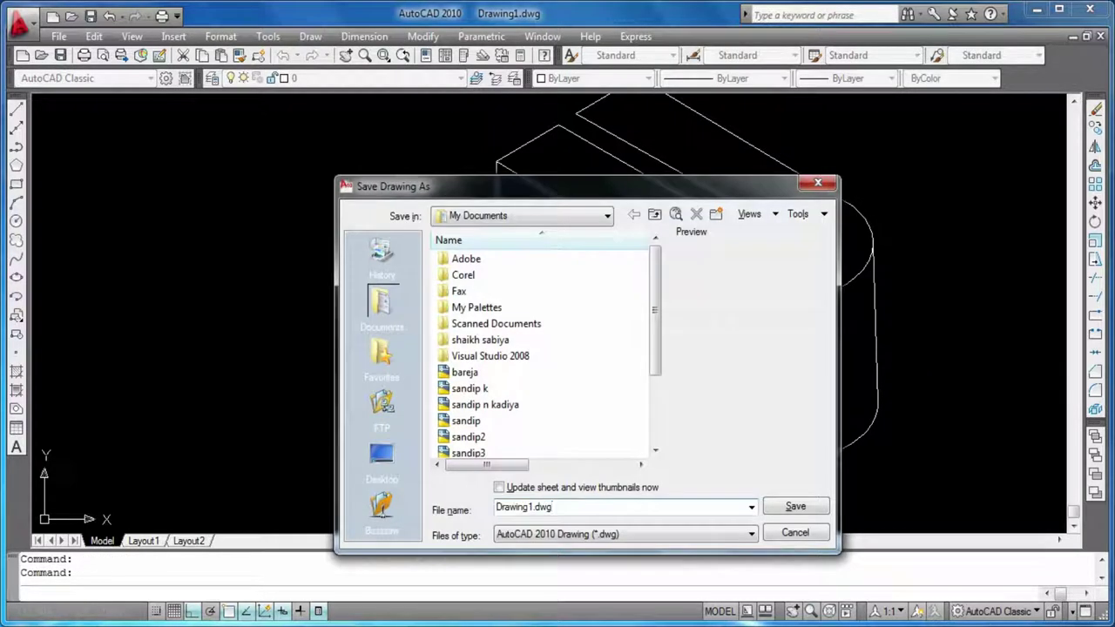
Save the drawing as sandip.dwg in Documents, replacing the existing file.
text(sandip)
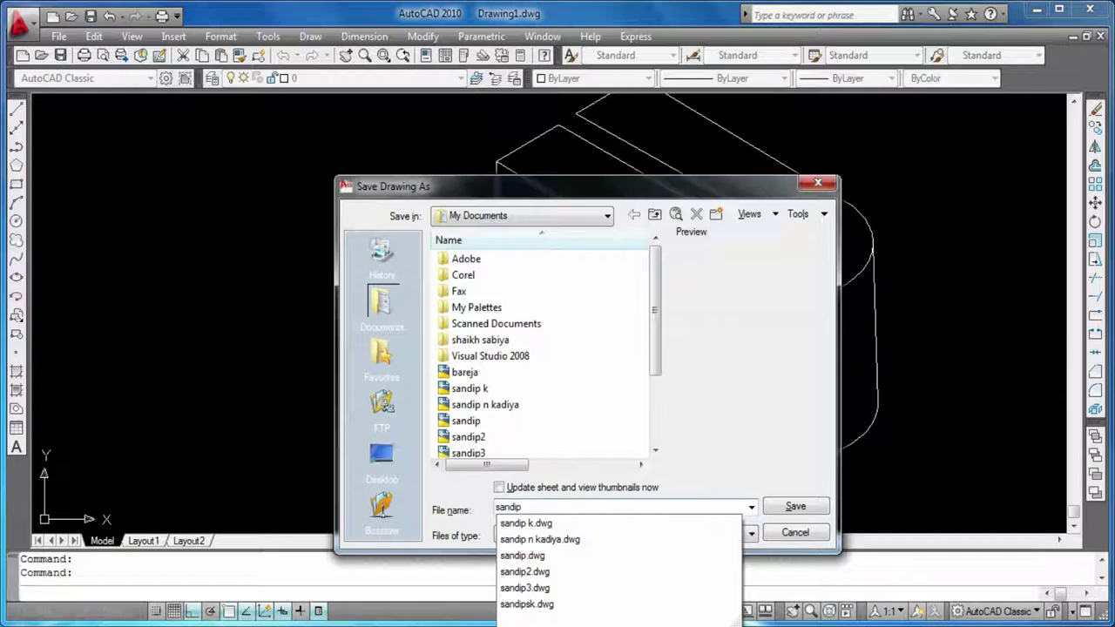
key(Return)
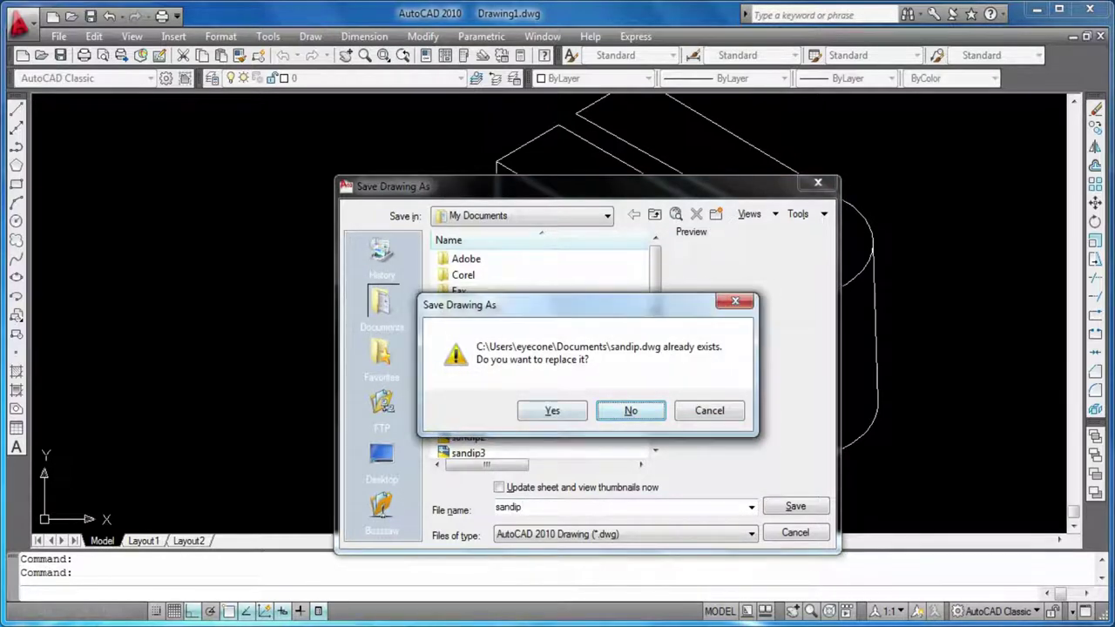
click(553, 410)
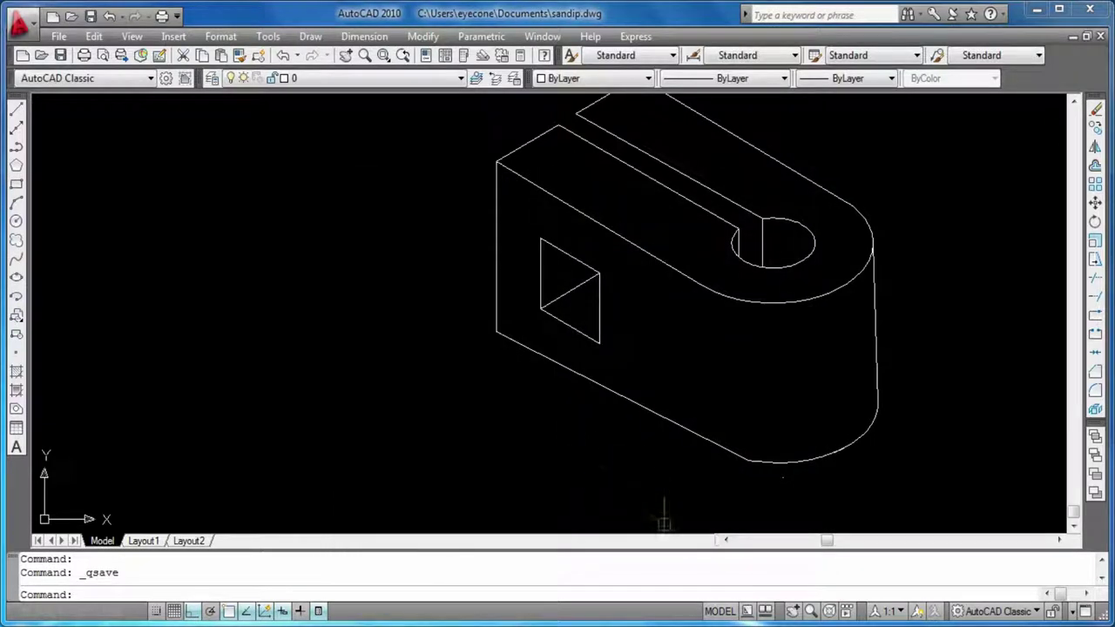
middle_drag(554, 444, 508, 471)
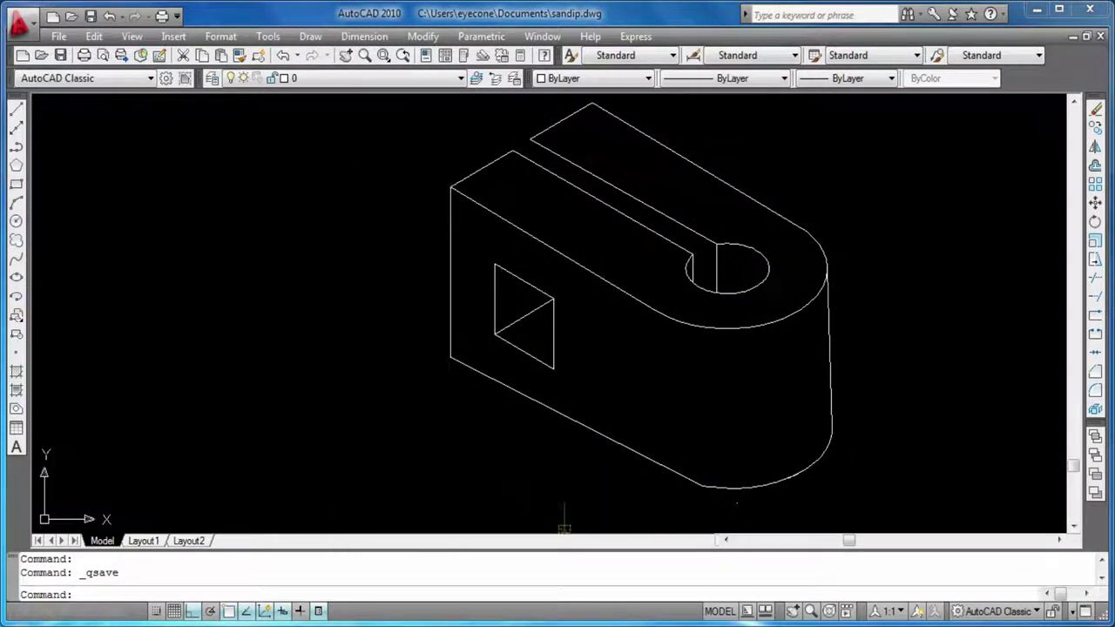